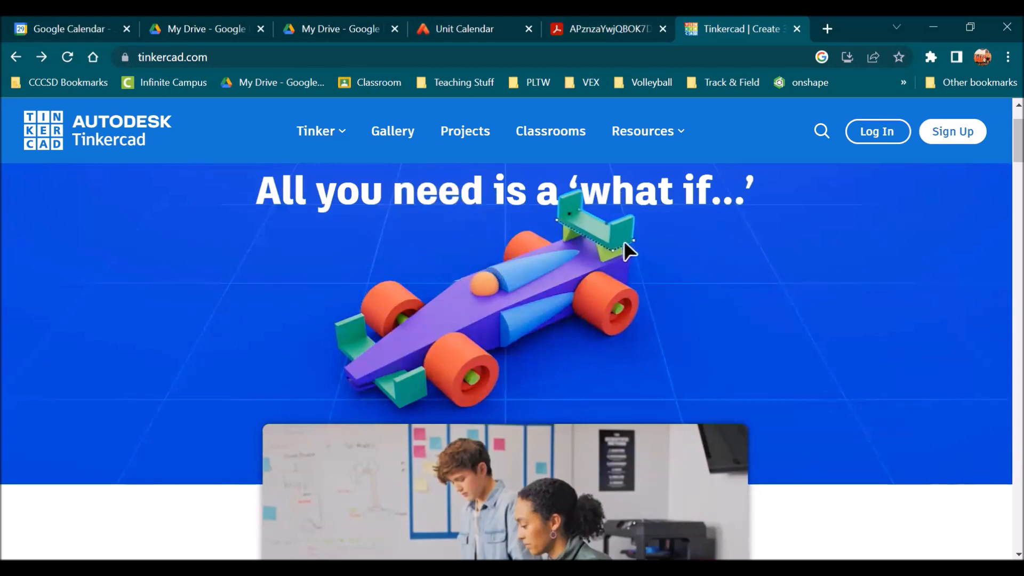
Review the Parallel Circuit with Lamp experiment and its schematic in the lab PDF
drag(219, 58, 132, 60)
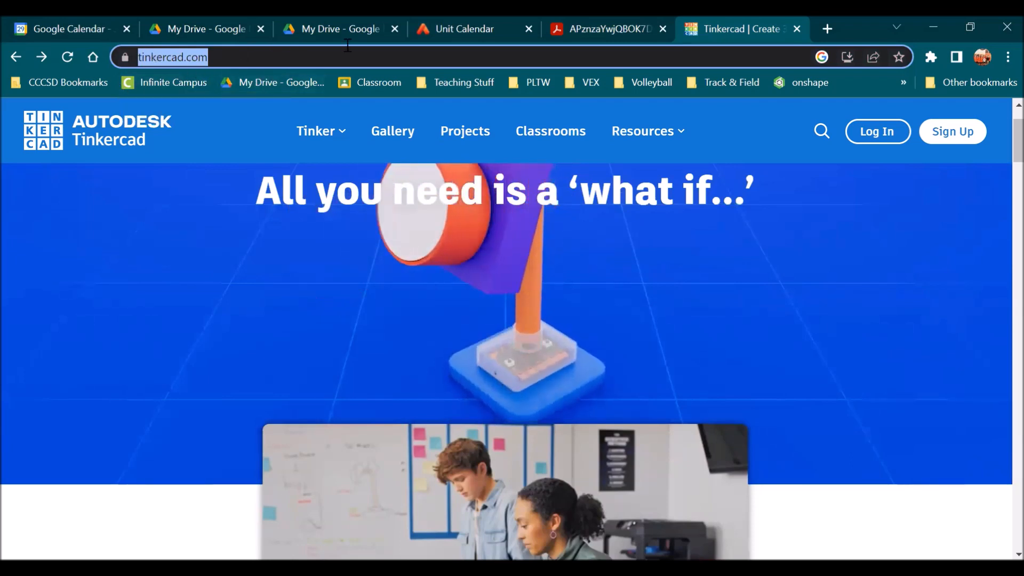
click(593, 34)
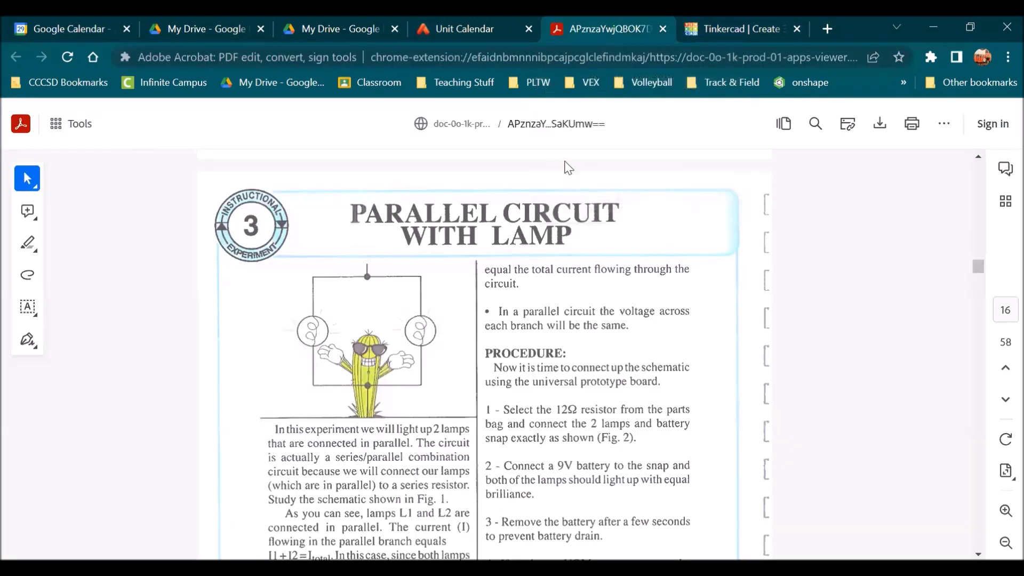
scroll(533, 224, down, 1)
scroll(431, 282, down, 10)
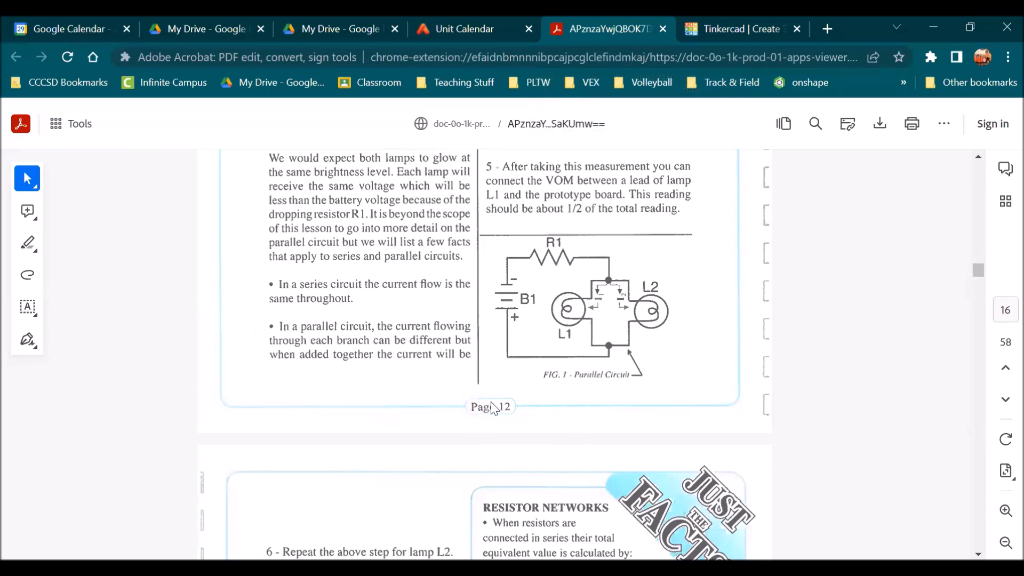
scroll(520, 352, up, 10)
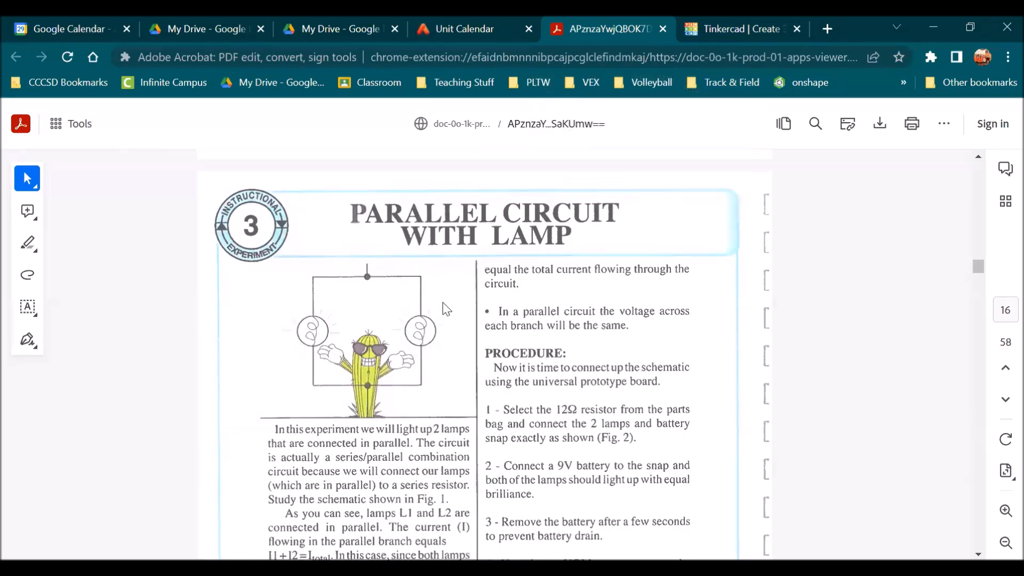
click(711, 40)
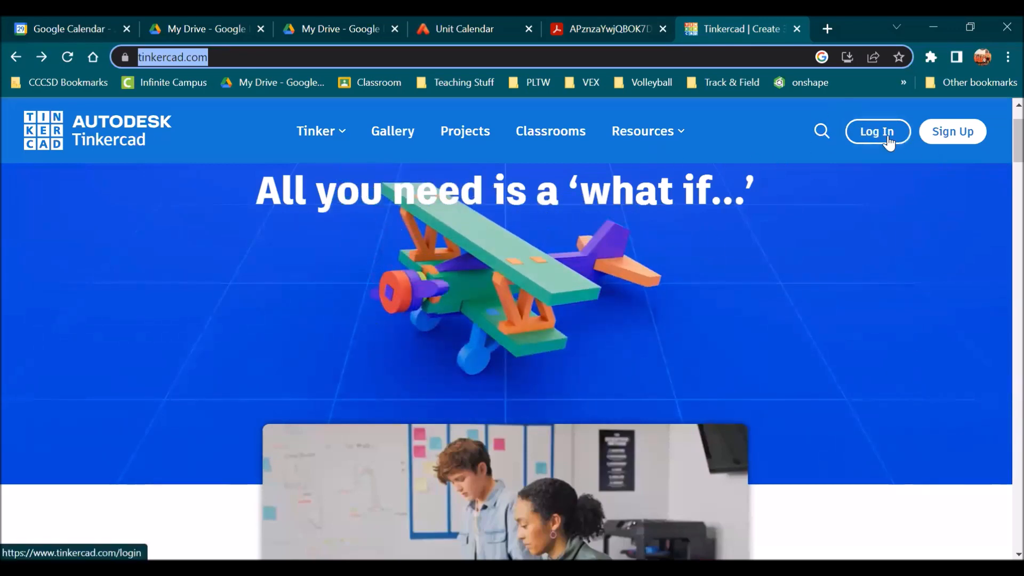
Log in to Tinkercad by signing in with the teacher's Google account
click(954, 133)
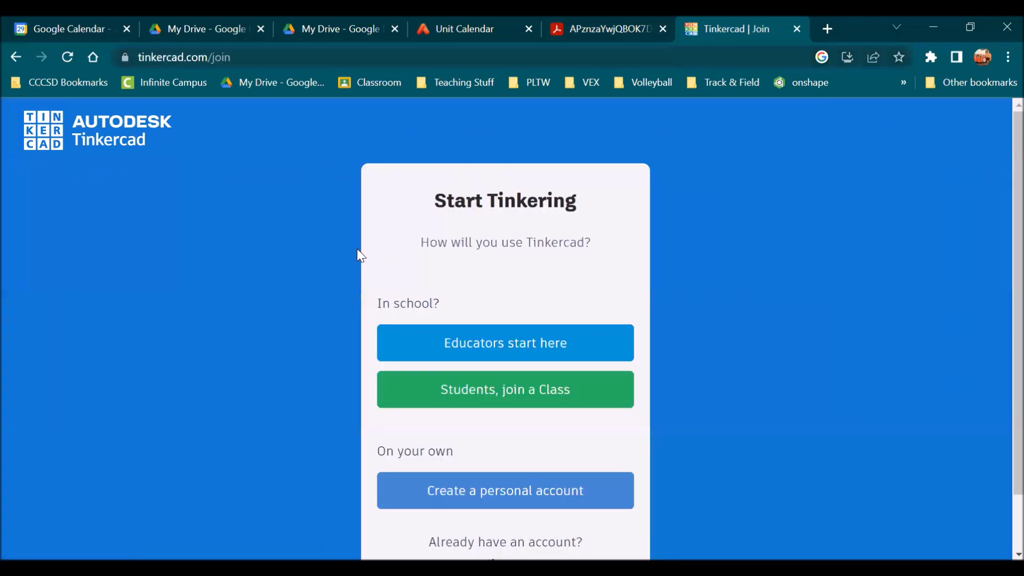
scroll(624, 225, down, 2)
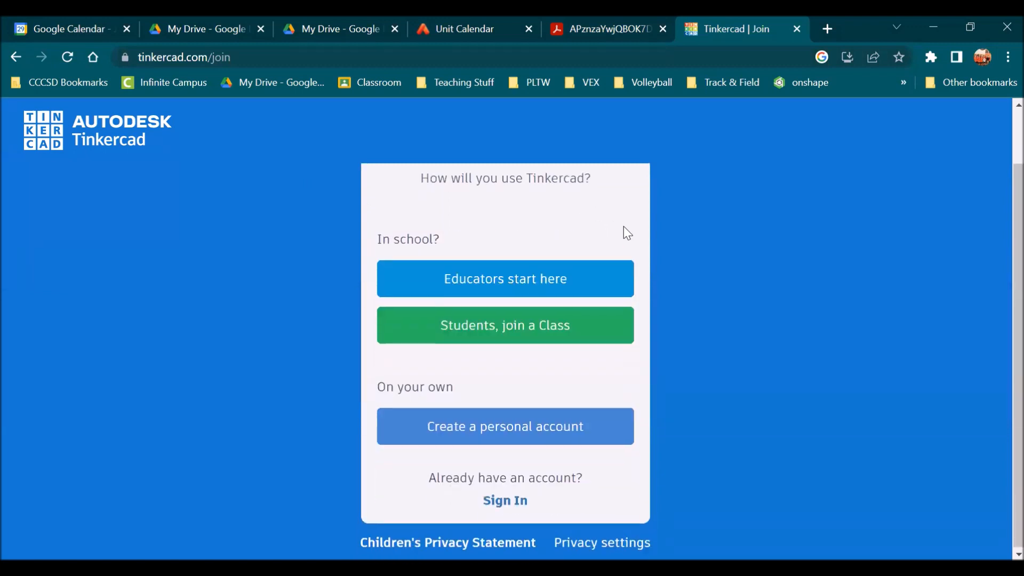
scroll(643, 229, up, 2)
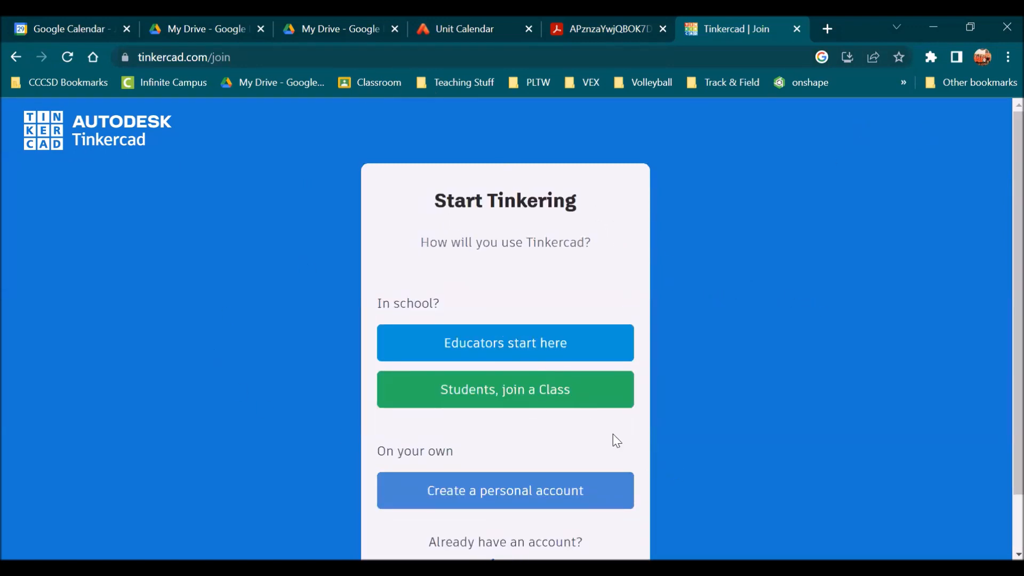
scroll(593, 441, down, 2)
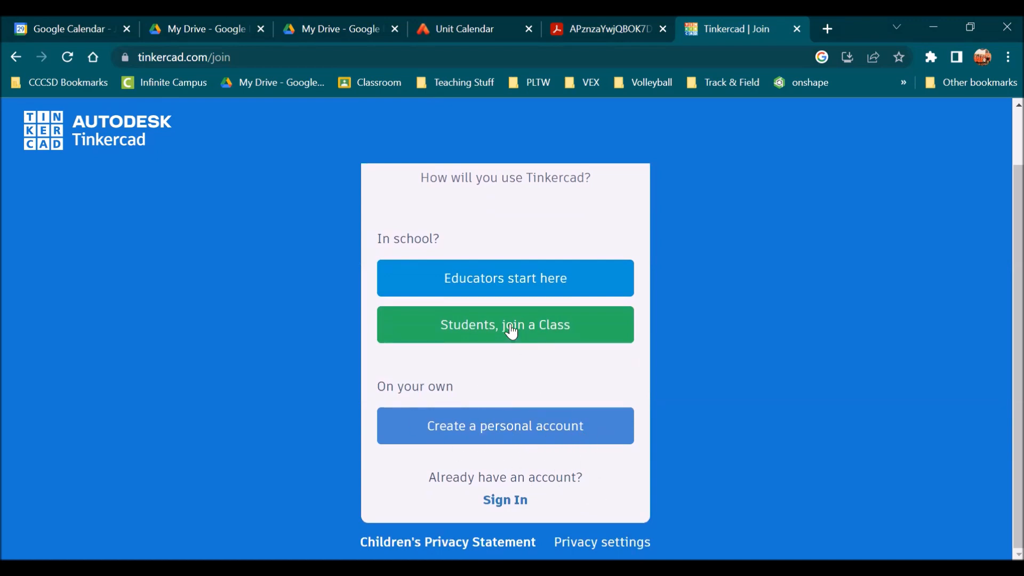
click(505, 434)
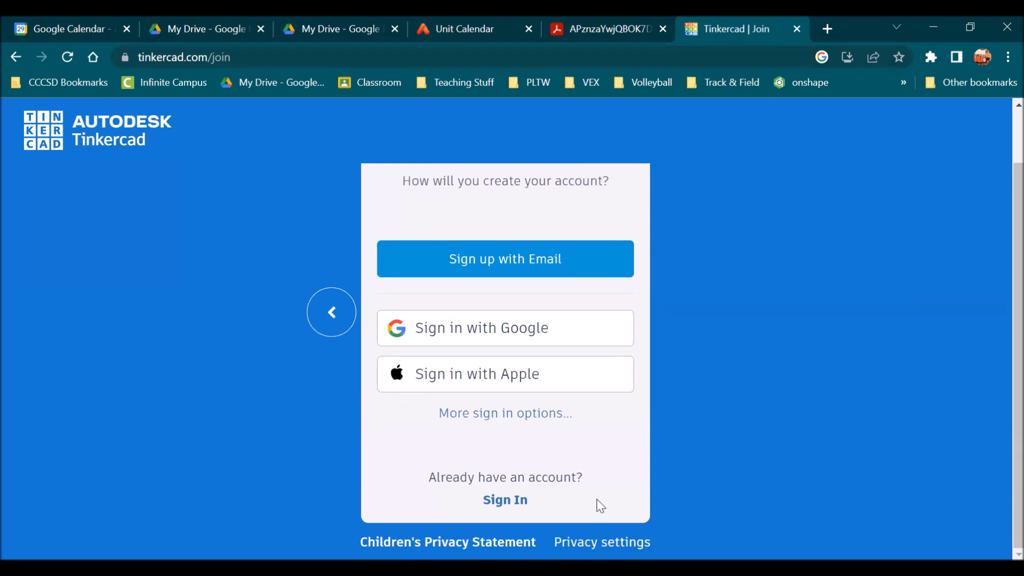
click(491, 335)
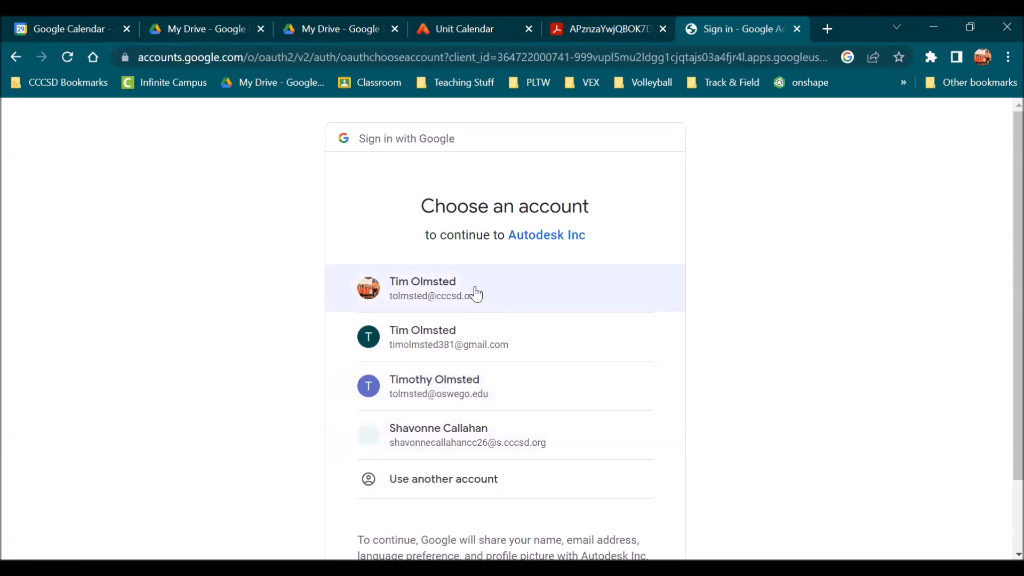
click(501, 300)
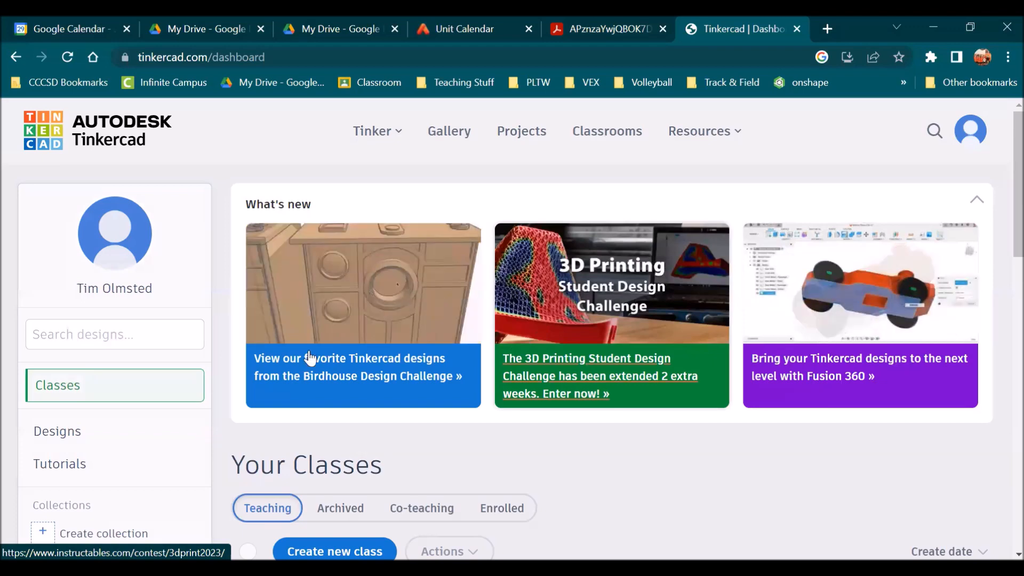
Open the Circuits designs collection and create a new Circuit design
scroll(239, 354, down, 1)
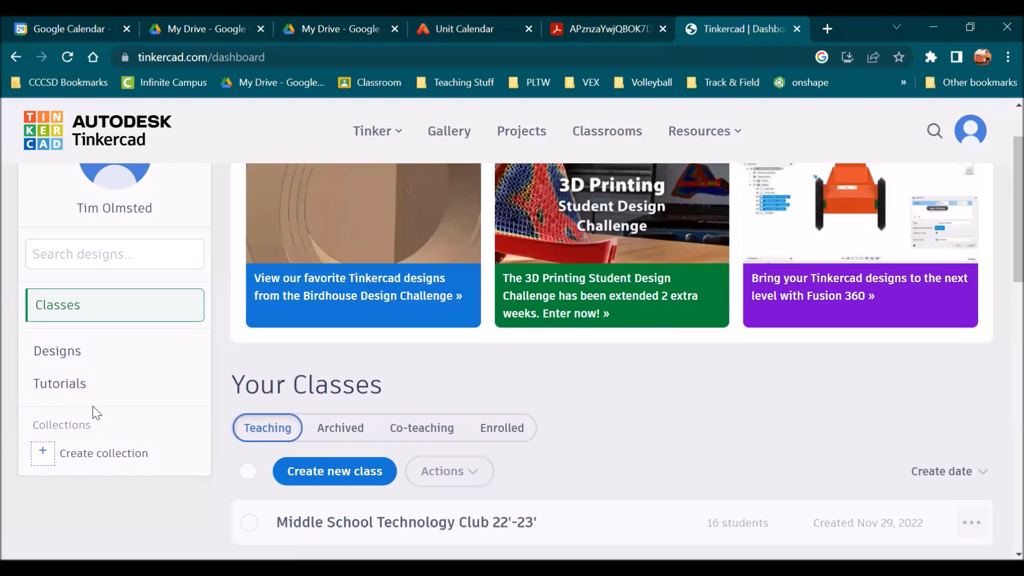
click(85, 360)
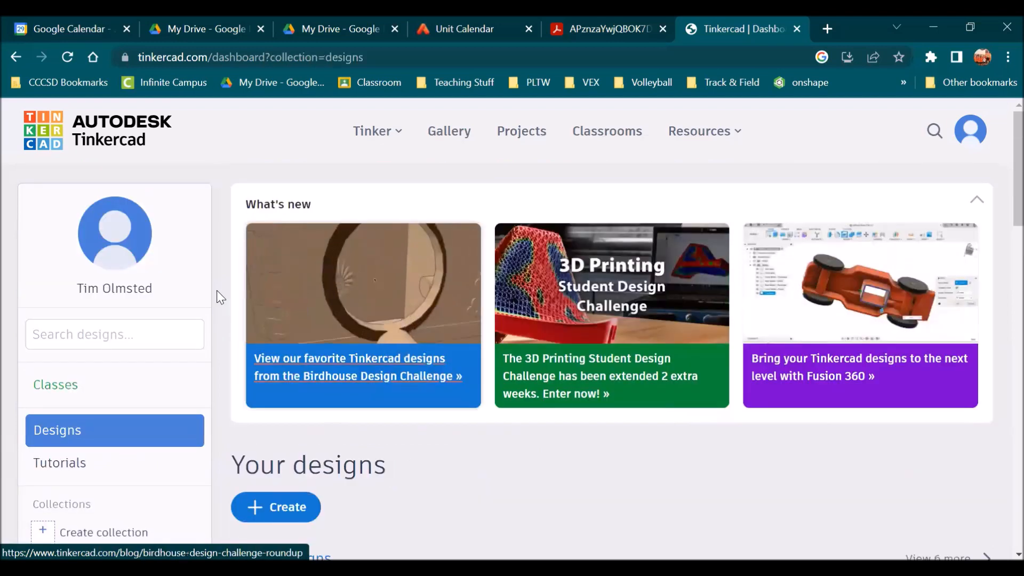
scroll(146, 307, down, 3)
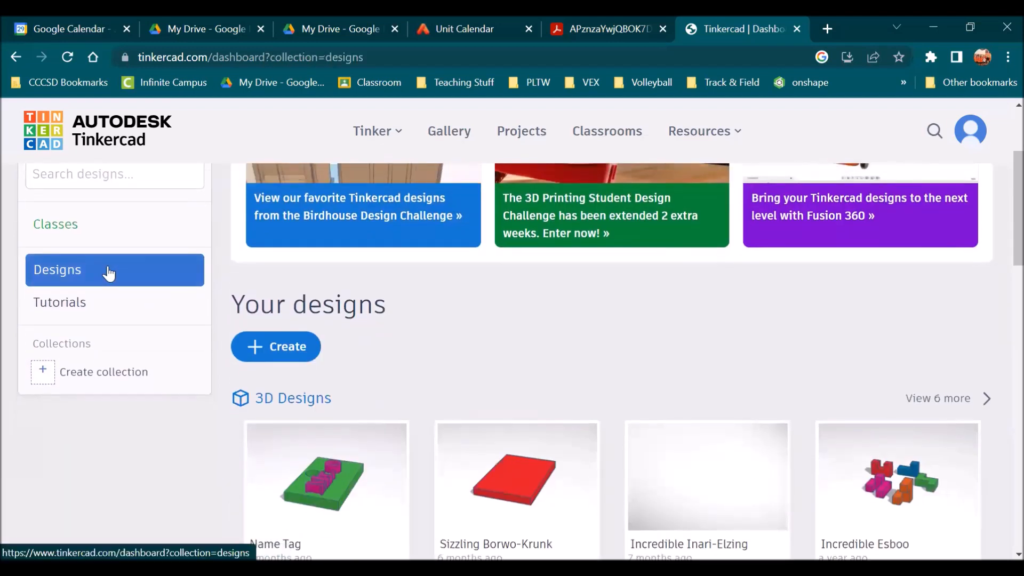
scroll(430, 286, down, 6)
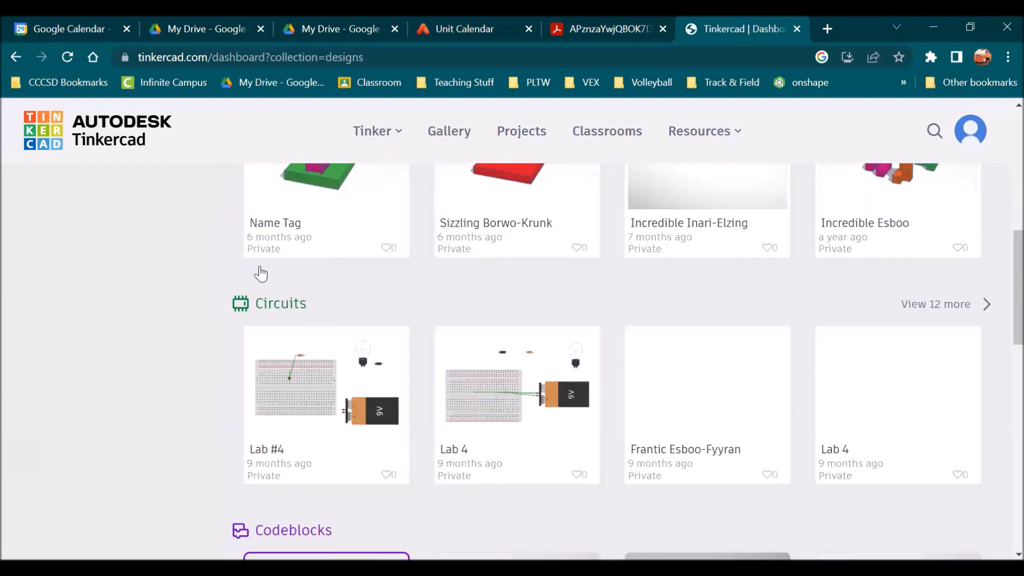
scroll(300, 310, down, 2)
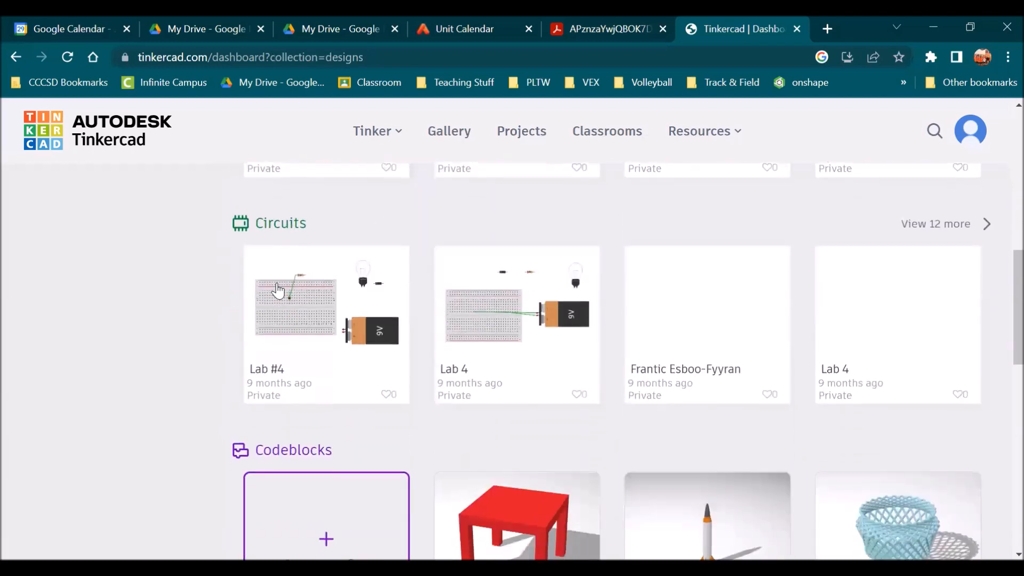
click(272, 223)
scroll(368, 276, down, 5)
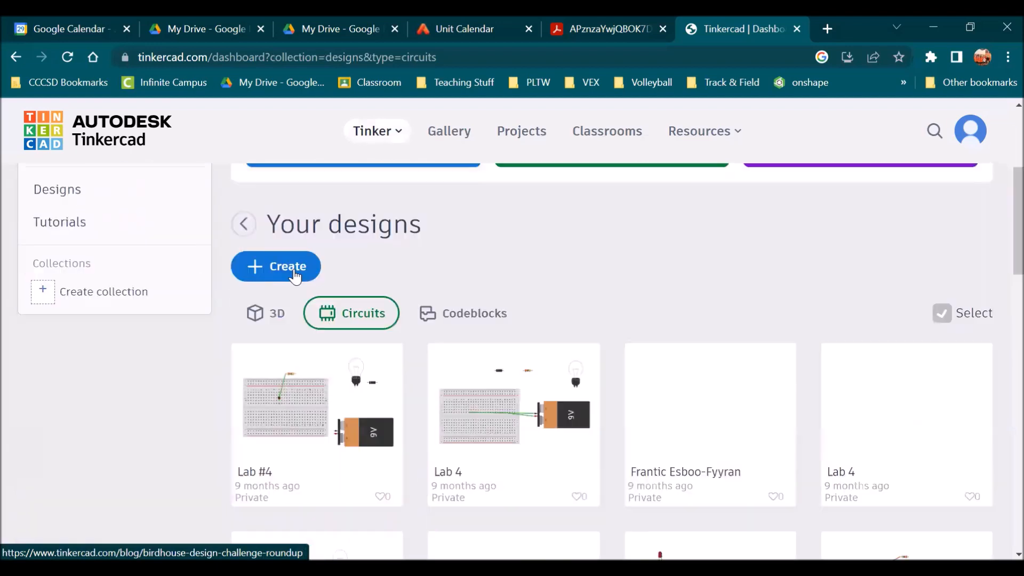
click(292, 268)
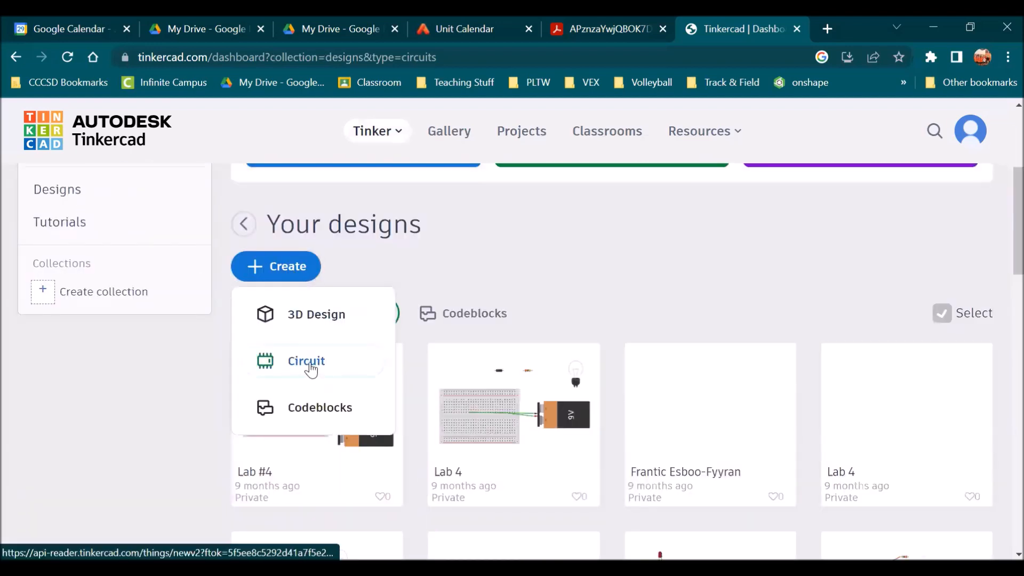
click(308, 364)
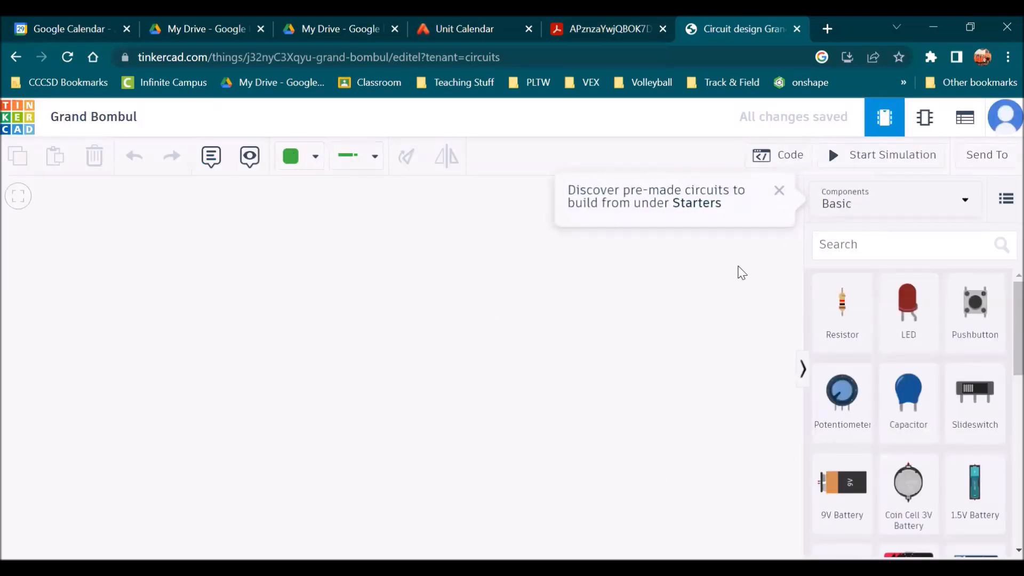
Dismiss the starters tip and rename the design to "Mr. Circuit Lab #3"
click(780, 191)
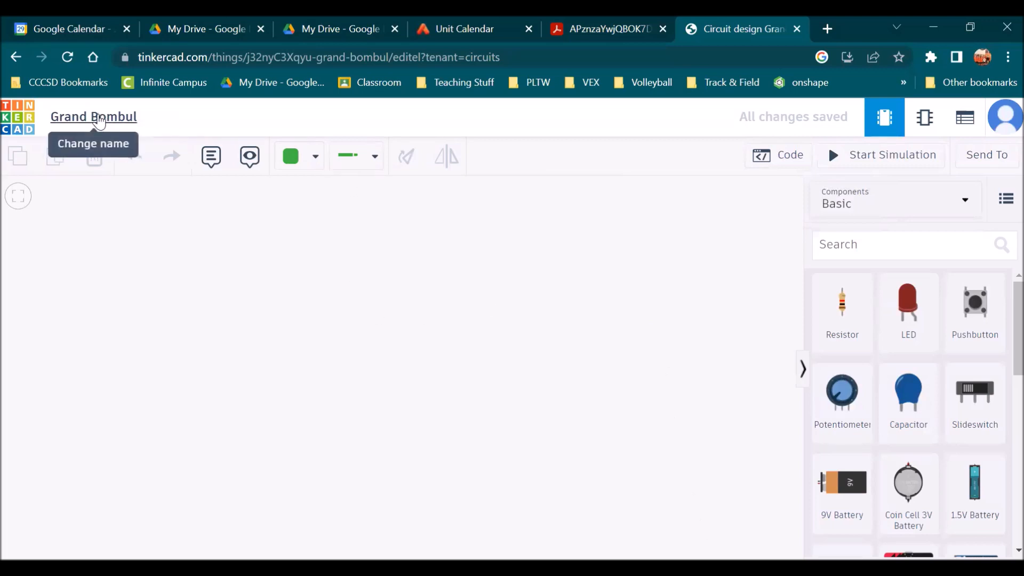
click(90, 117)
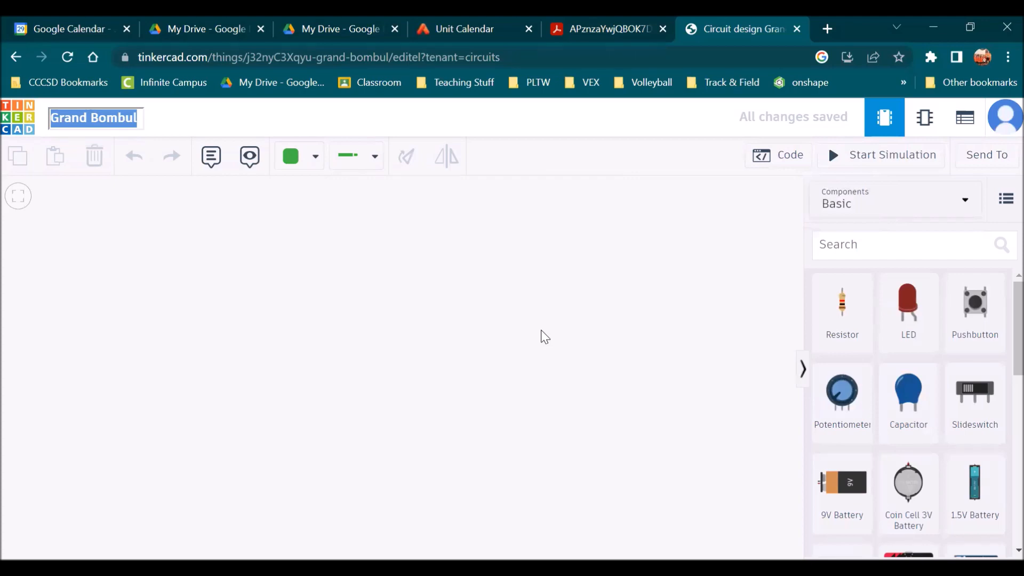
text(Mr. Circuit)
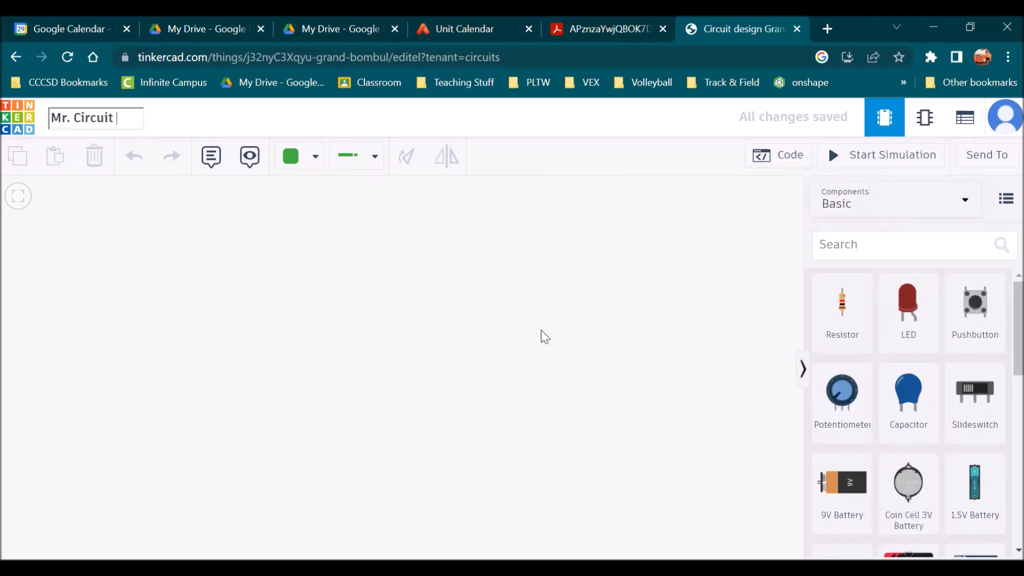
text( Lab #3)
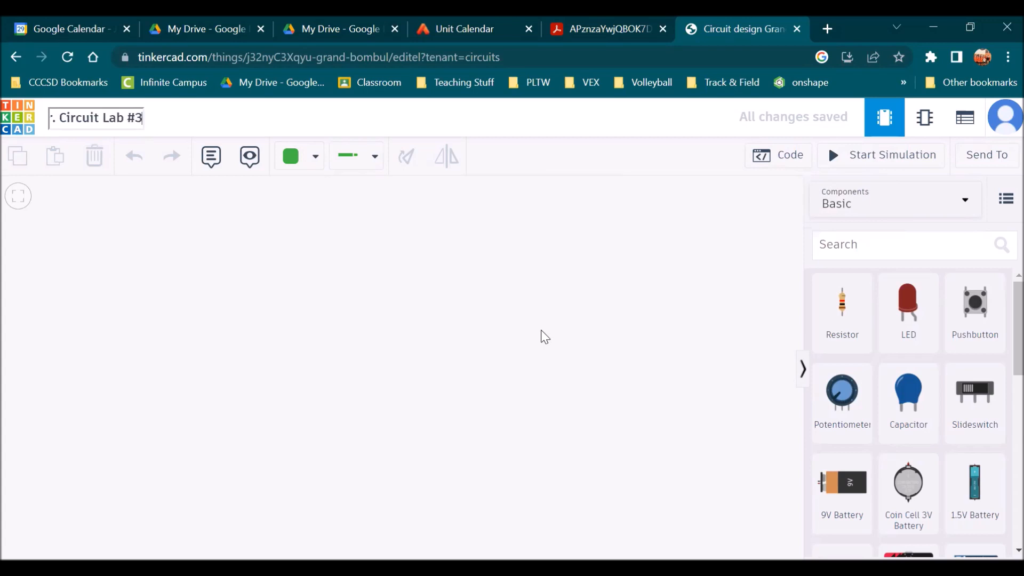
click(527, 329)
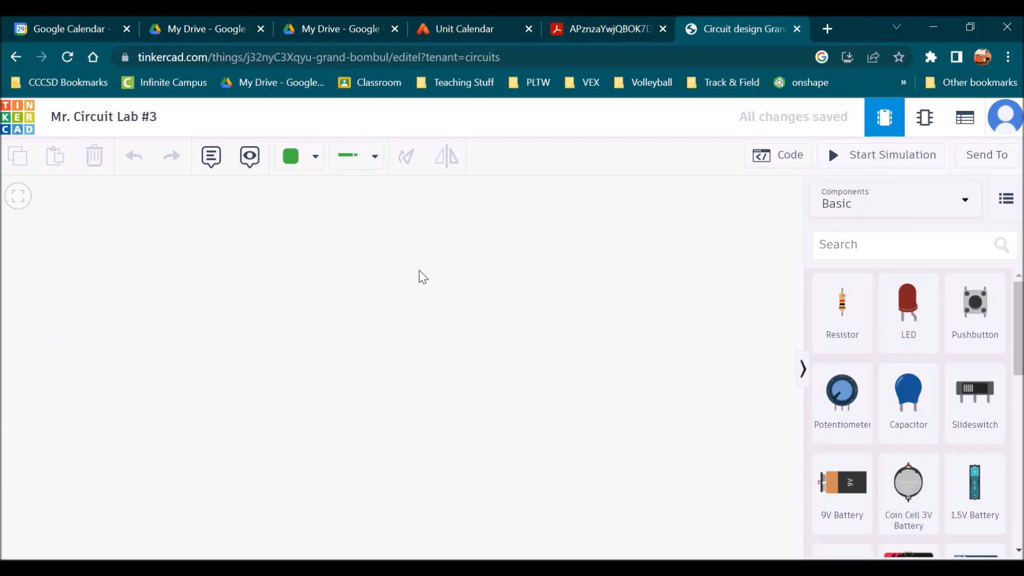
scroll(933, 359, down, 8)
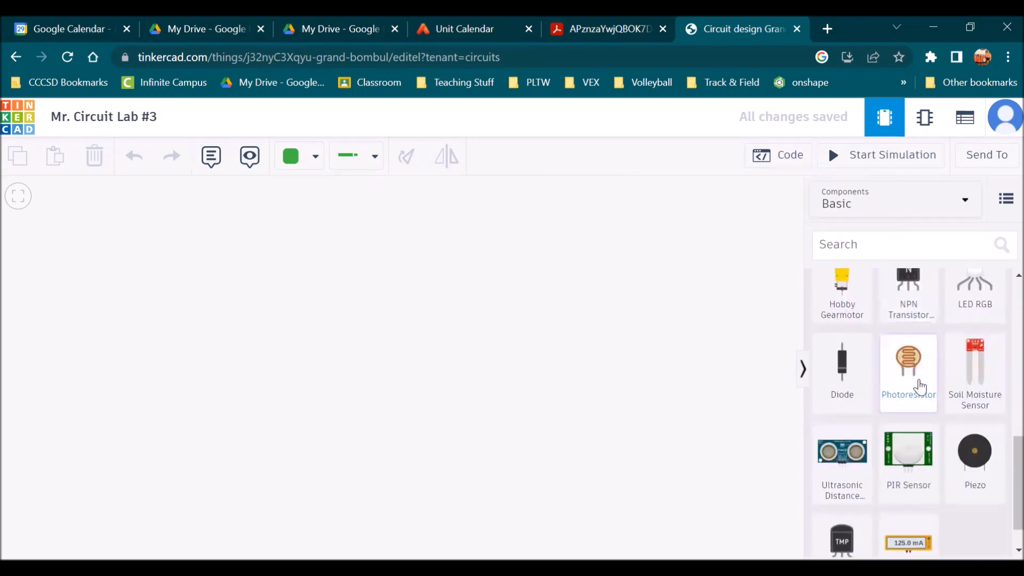
scroll(871, 360, up, 5)
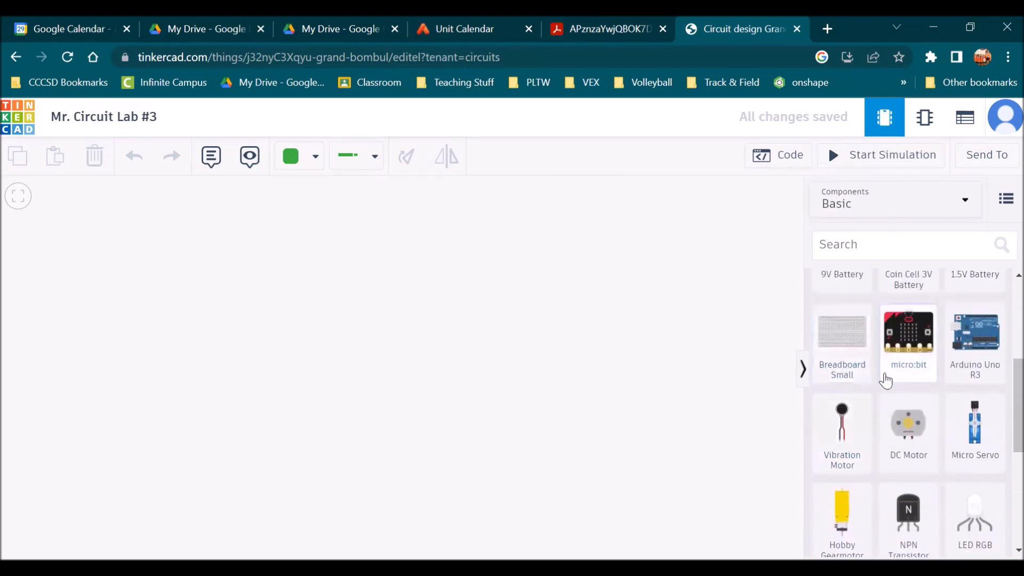
scroll(901, 374, up, 5)
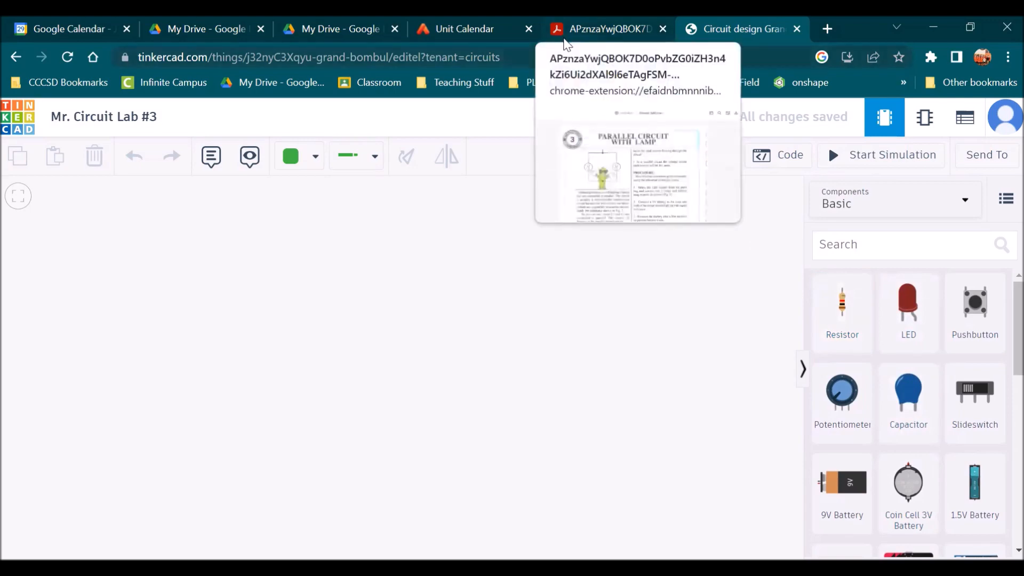
Review the procedure, parallel circuit schematic and physical hookup figure with parts list in the lab PDF
click(567, 43)
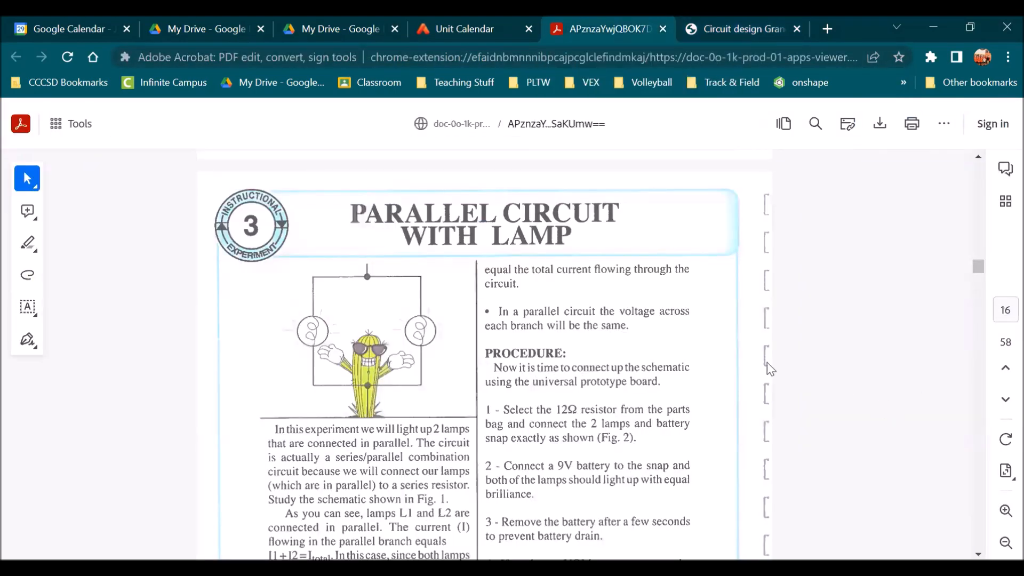
scroll(373, 285, down, 5)
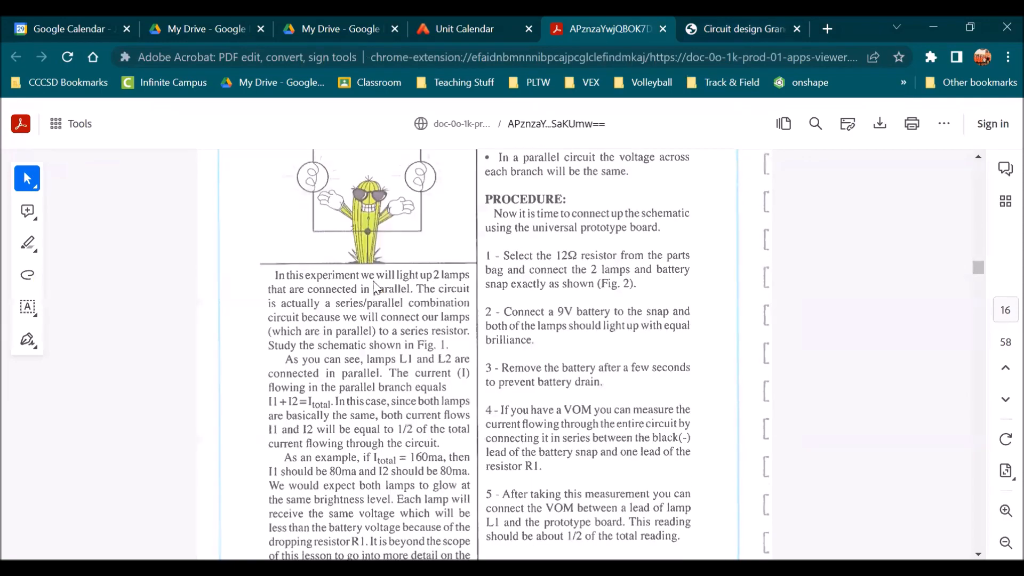
scroll(391, 292, up, 3)
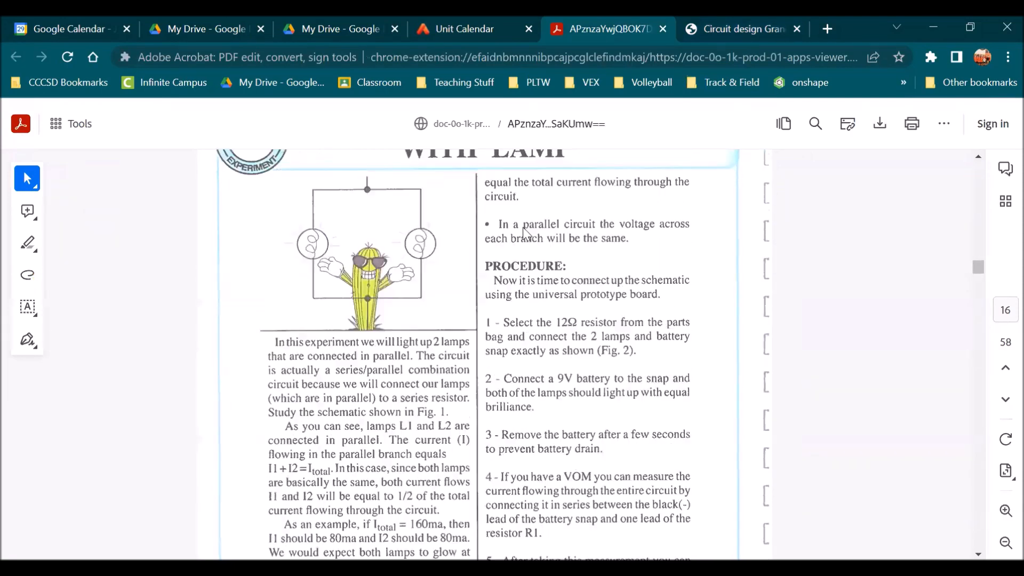
scroll(531, 285, up, 2)
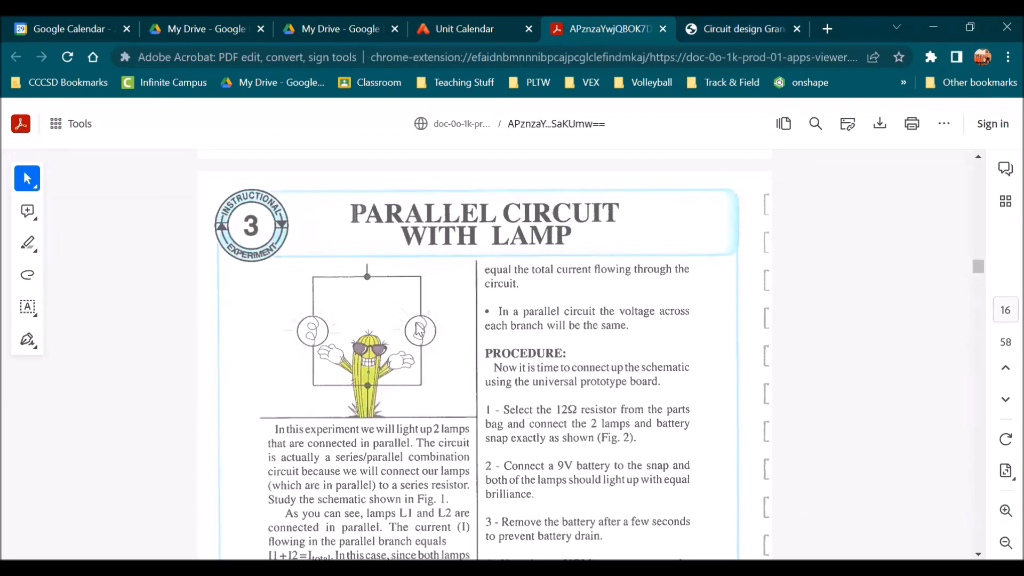
scroll(455, 277, down, 8)
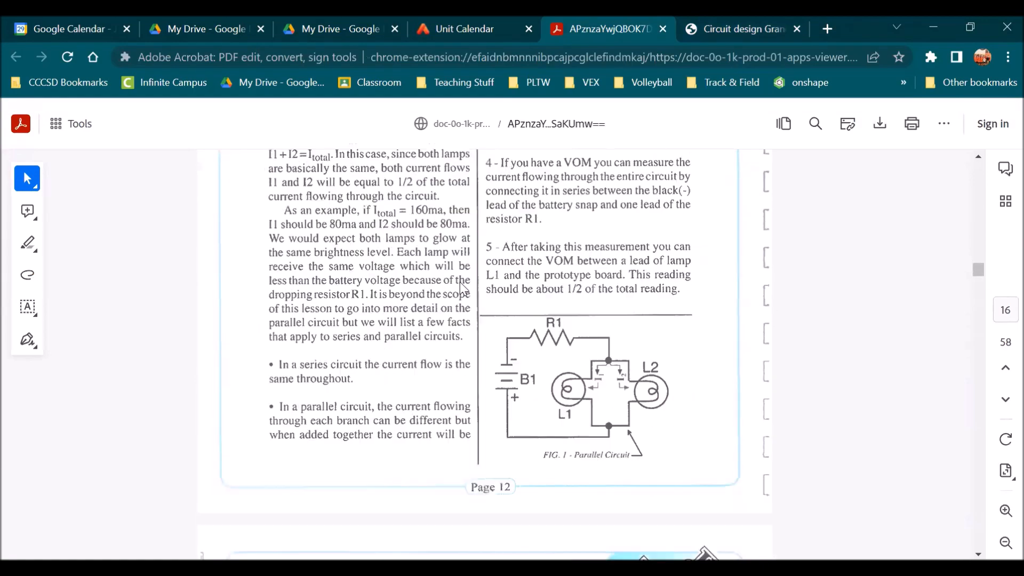
scroll(459, 272, down, 5)
scroll(448, 216, down, 7)
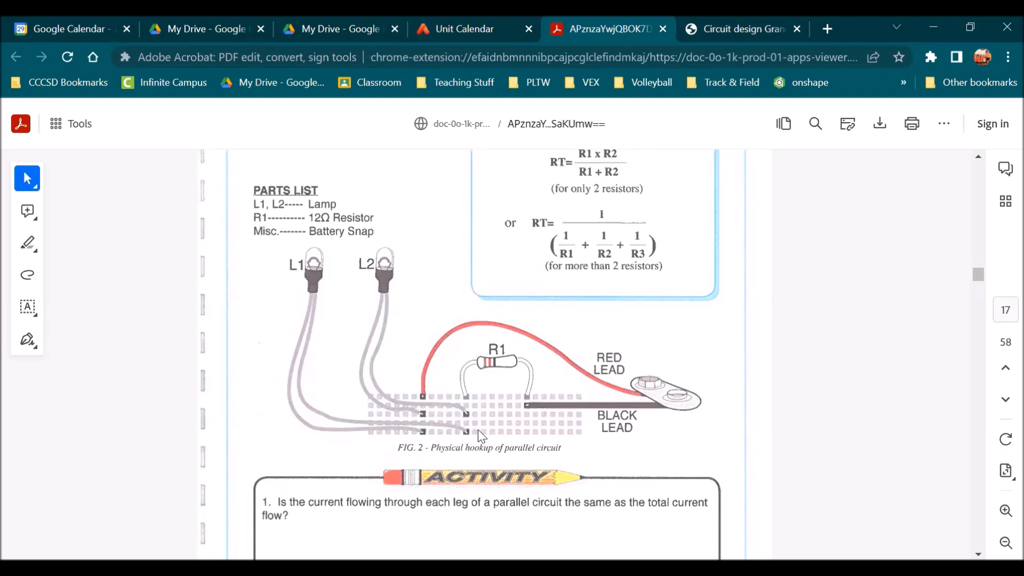
scroll(478, 430, up, 1)
scroll(488, 465, down, 2)
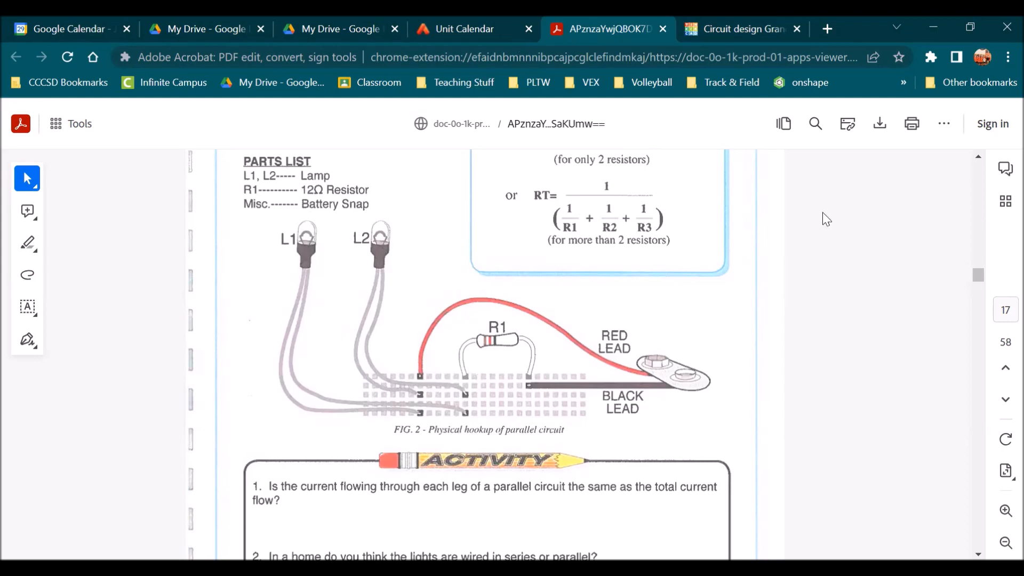
Return to the circuit design and place a small breadboard on the workplane
key(ctrl+Tab)
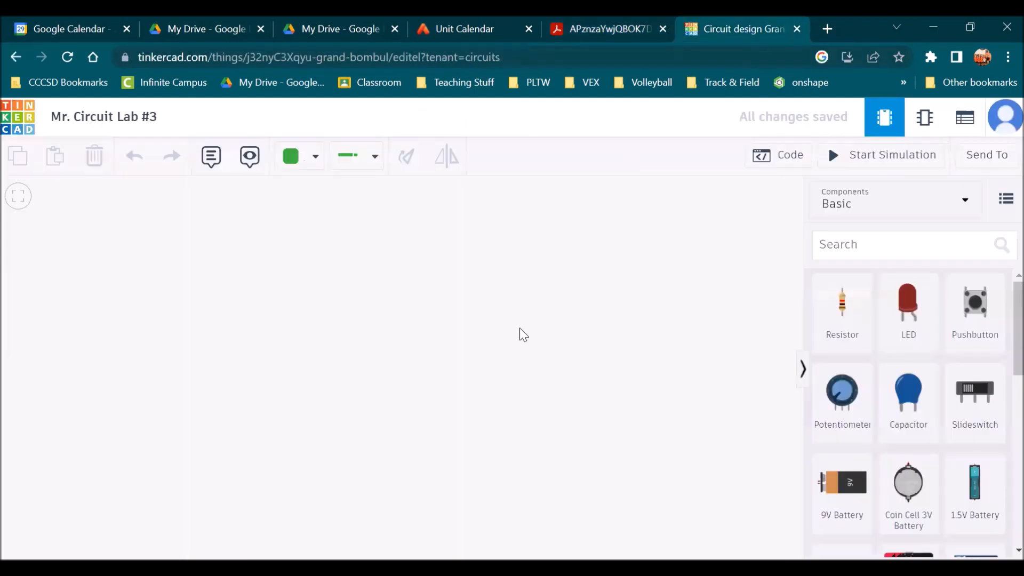
scroll(912, 341, down, 3)
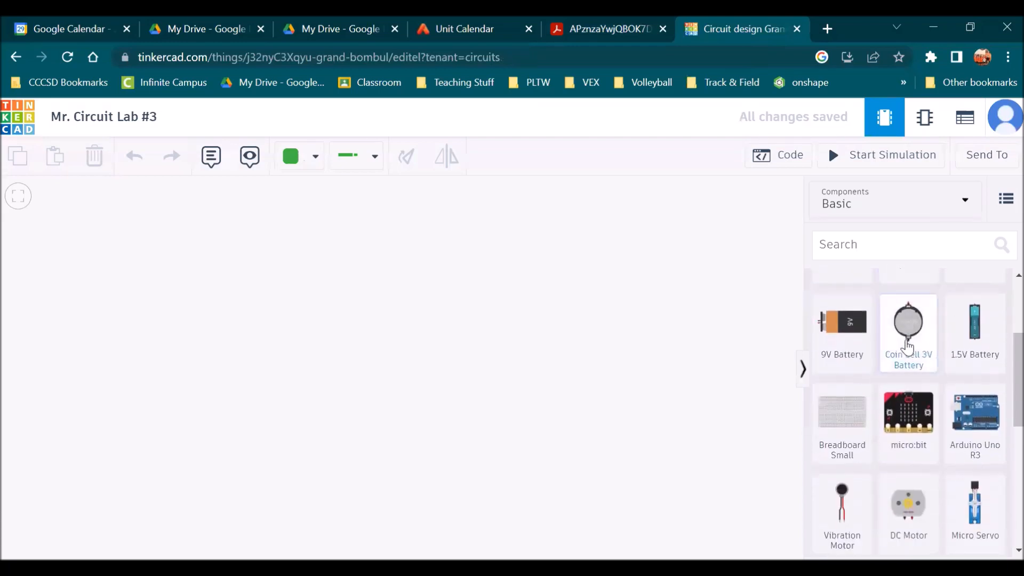
drag(848, 453, 363, 402)
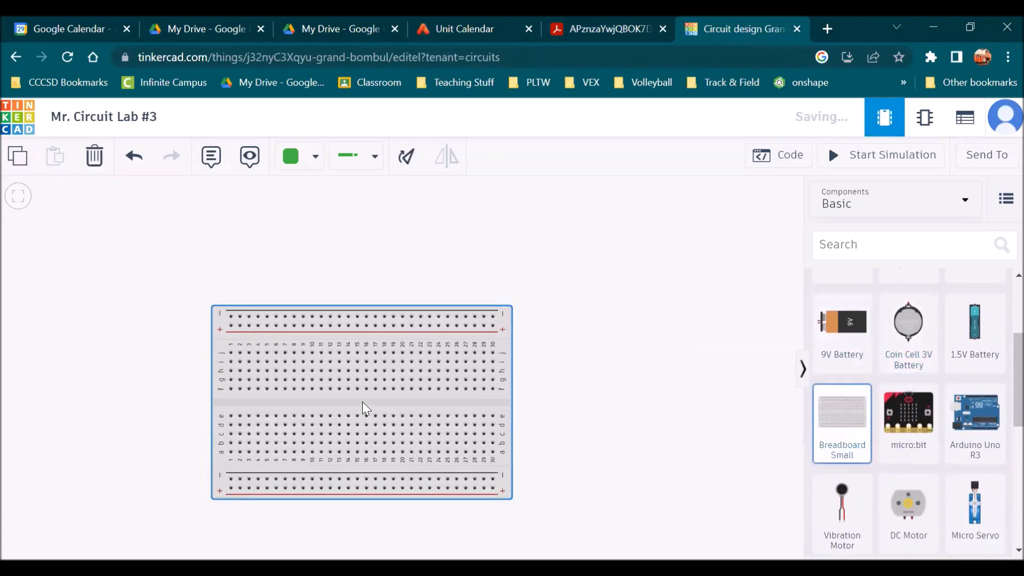
click(667, 328)
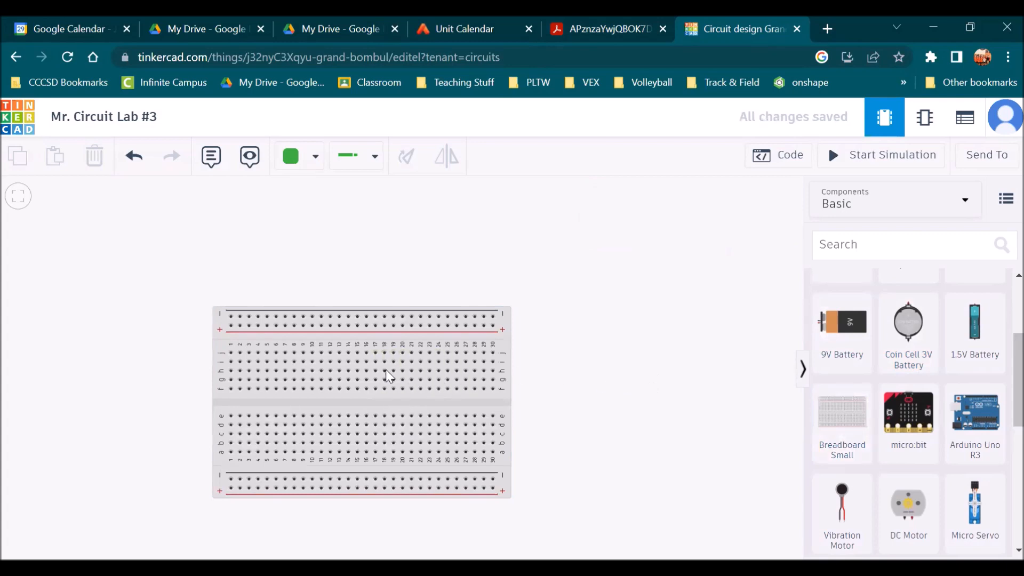
Move the breadboard higher on the workplane
scroll(389, 369, up, 3)
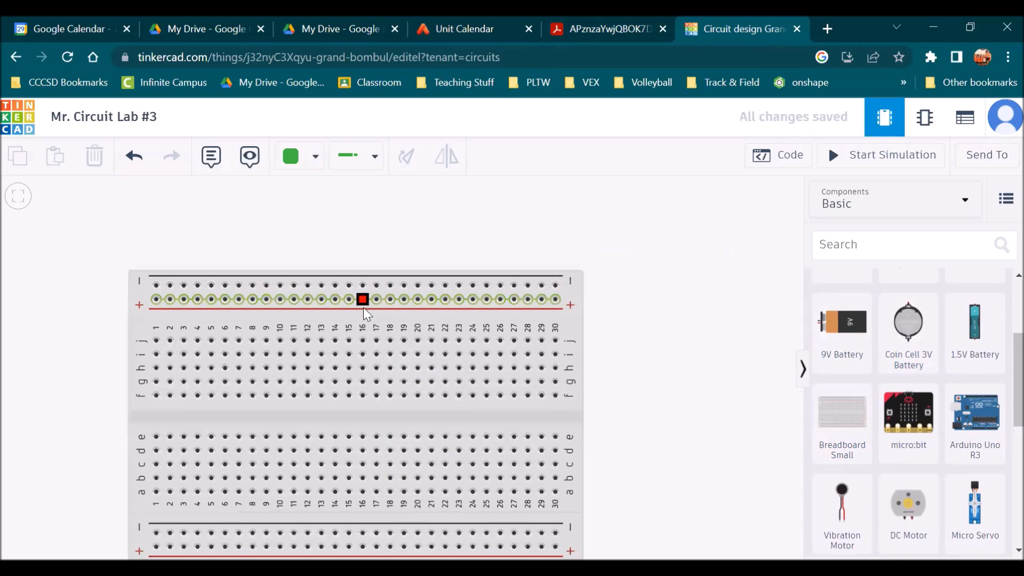
drag(359, 314, 387, 262)
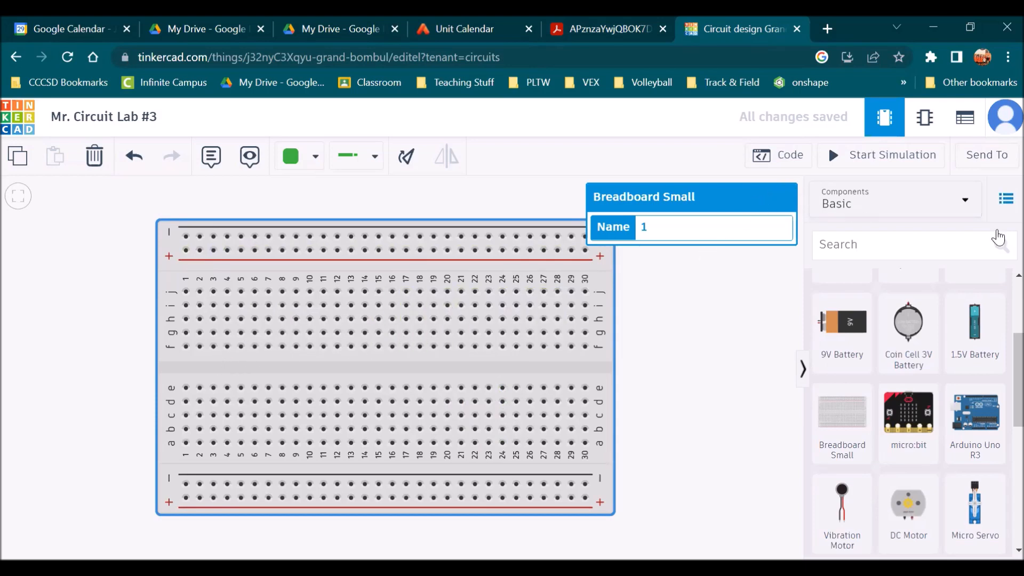
click(722, 356)
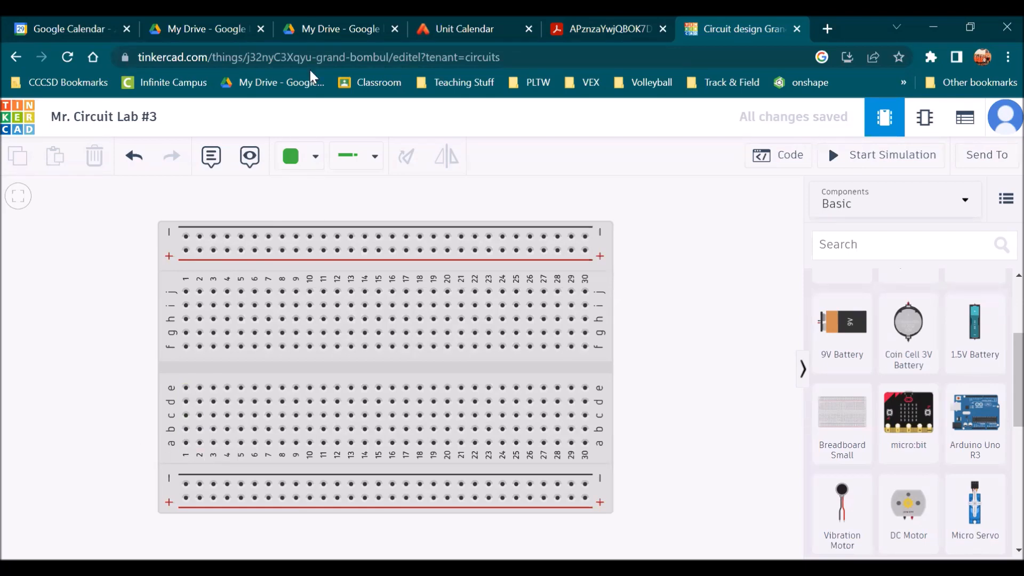
drag(680, 181, 677, 187)
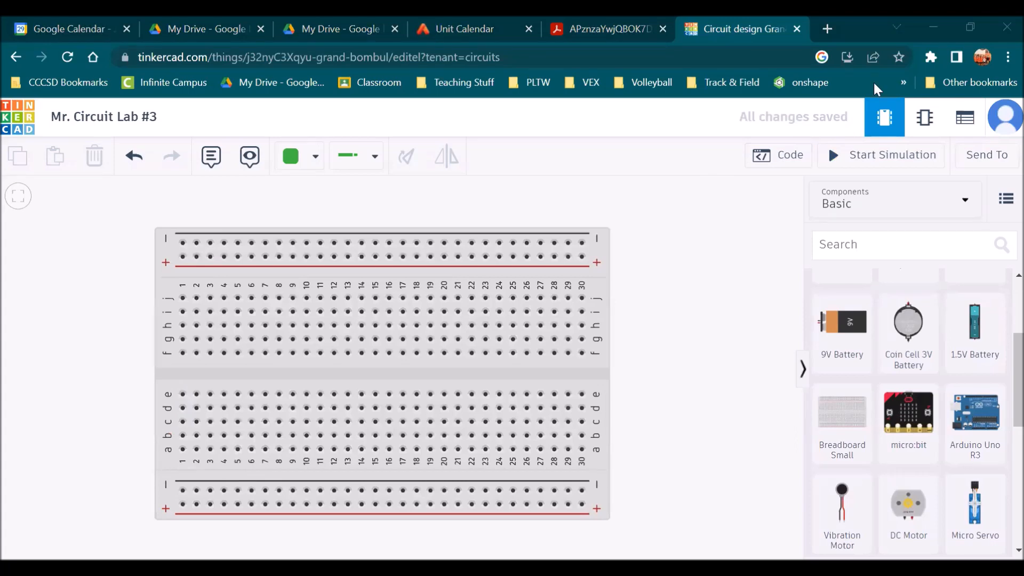
Check the hookup figure, then add a 9V battery just right of the breadboard
click(604, 24)
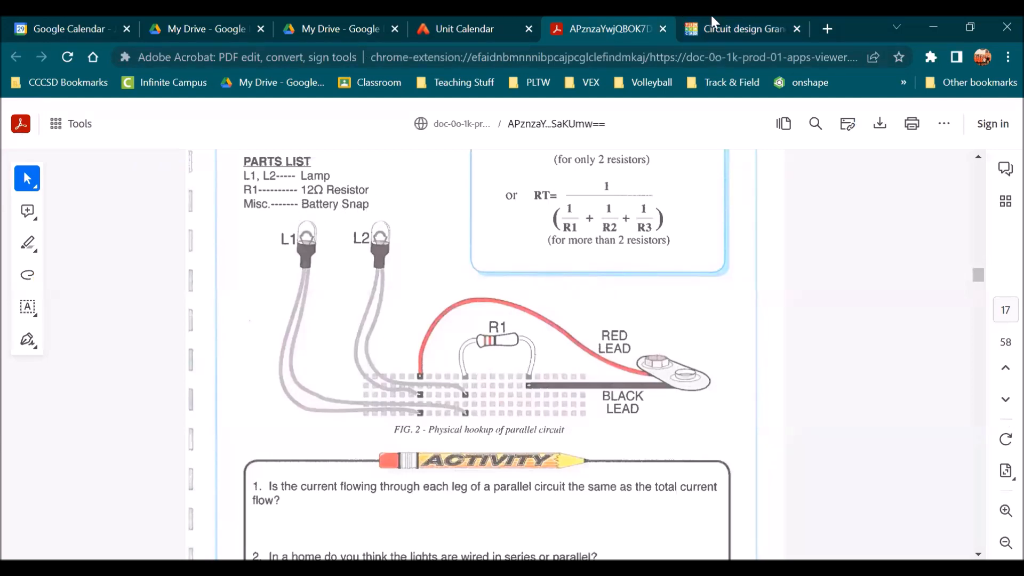
click(744, 28)
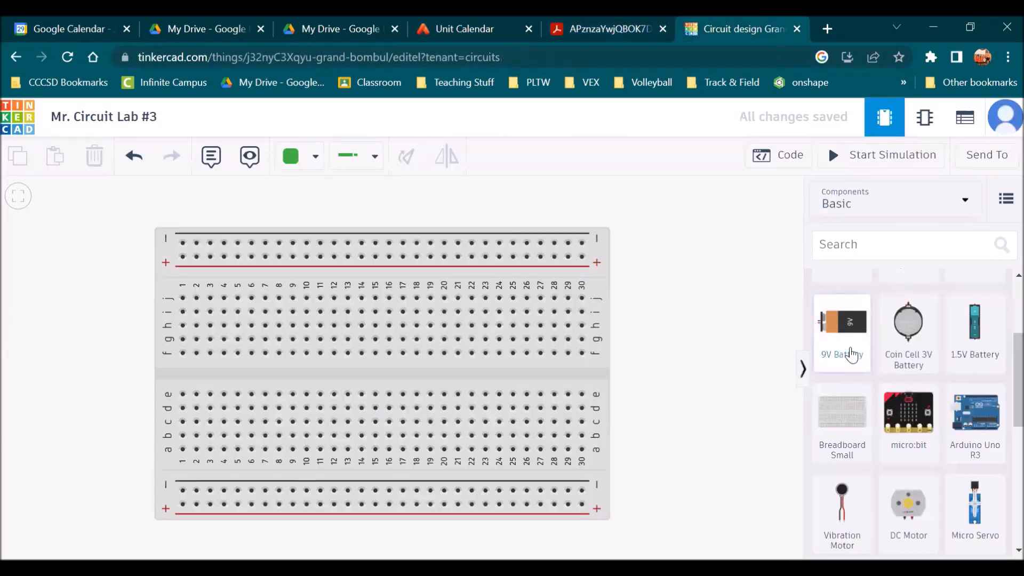
drag(584, 369, 497, 364)
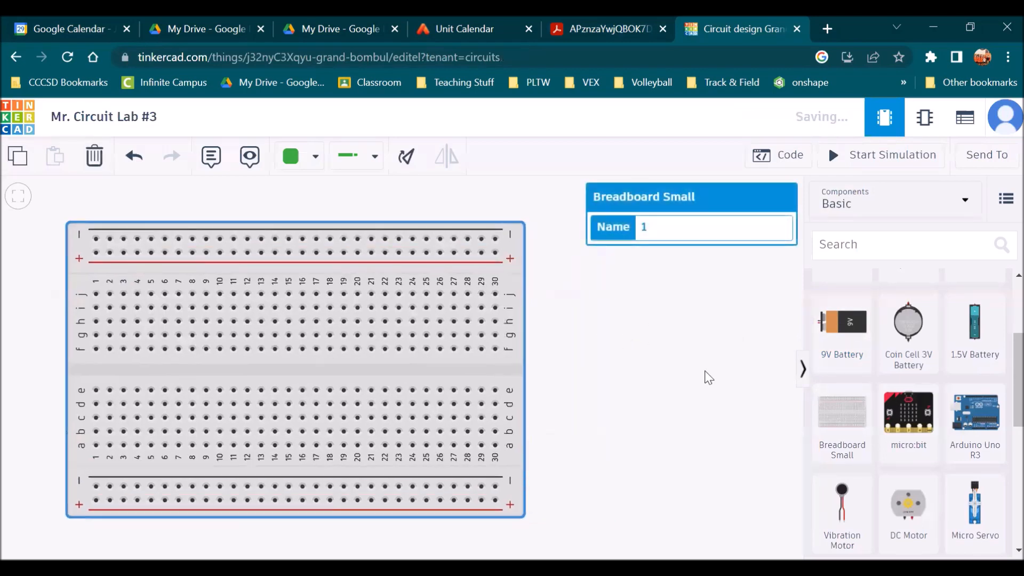
drag(852, 339, 501, 357)
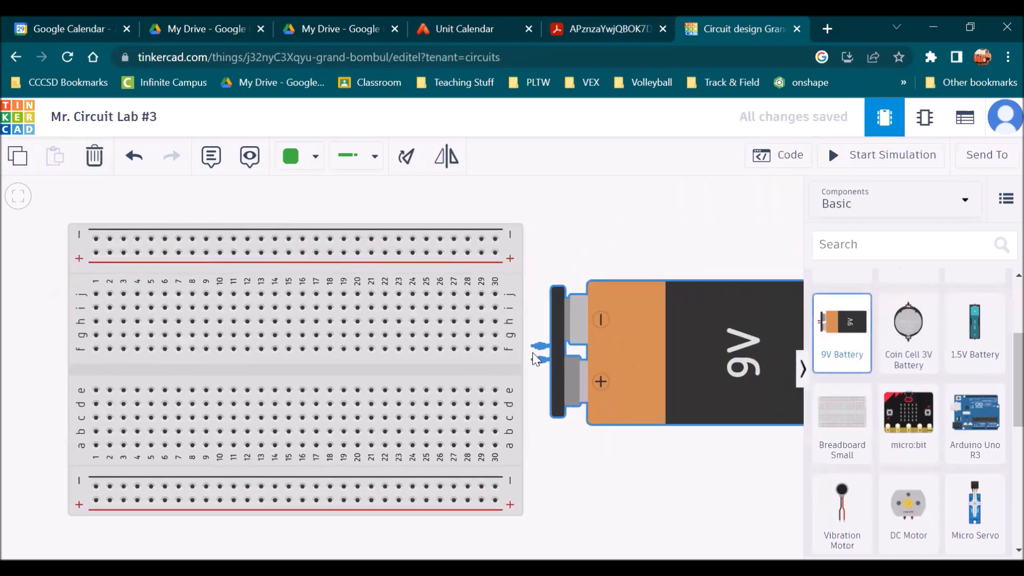
click(556, 272)
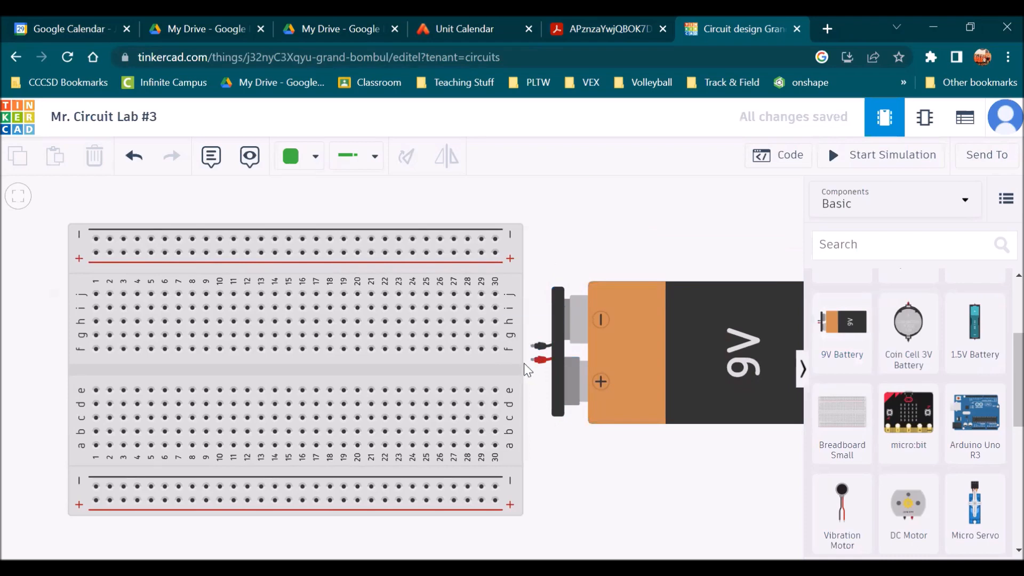
Check the figure, then wire the battery's red lead to breadboard column 6, row j
click(613, 24)
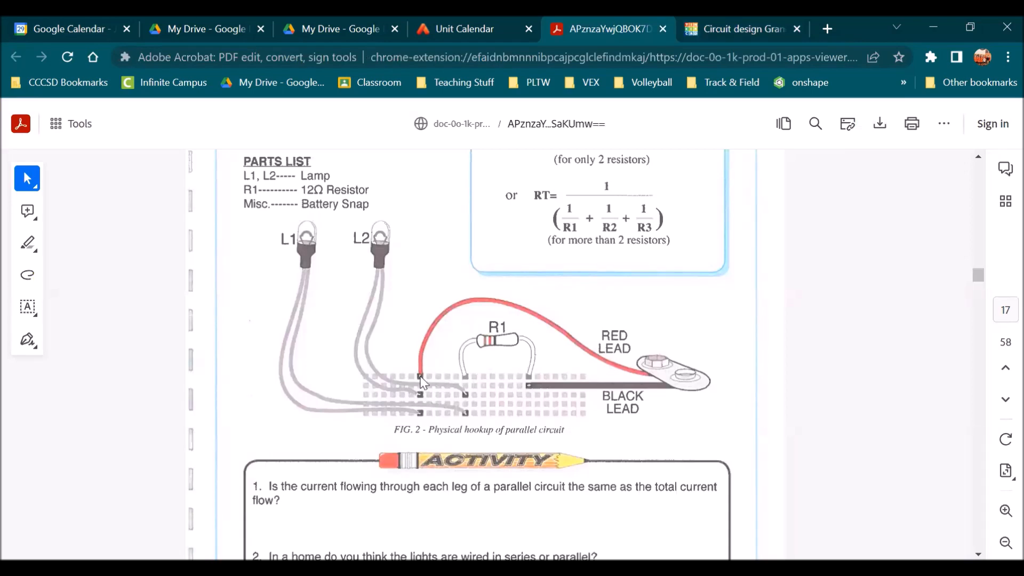
click(751, 24)
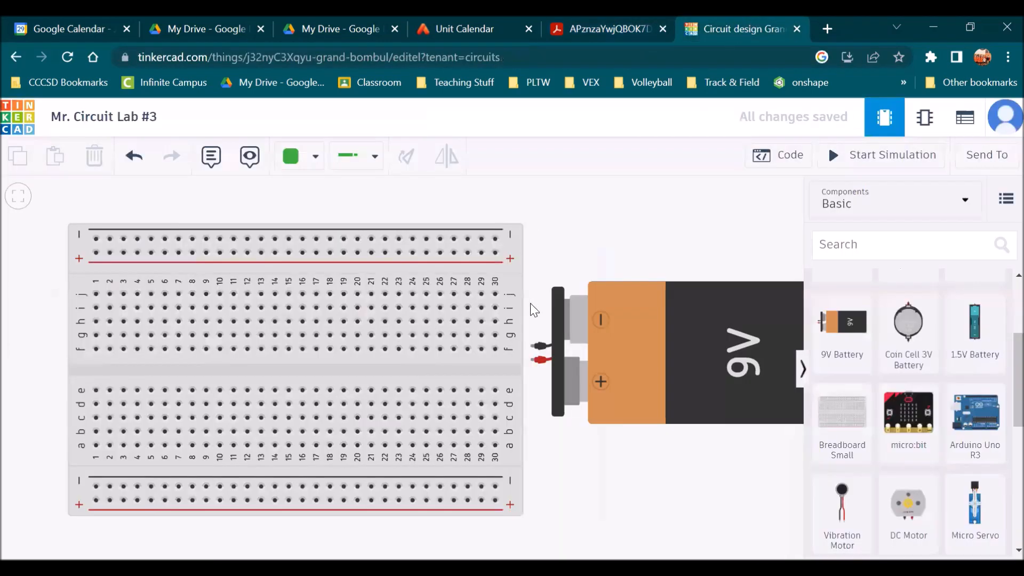
click(532, 360)
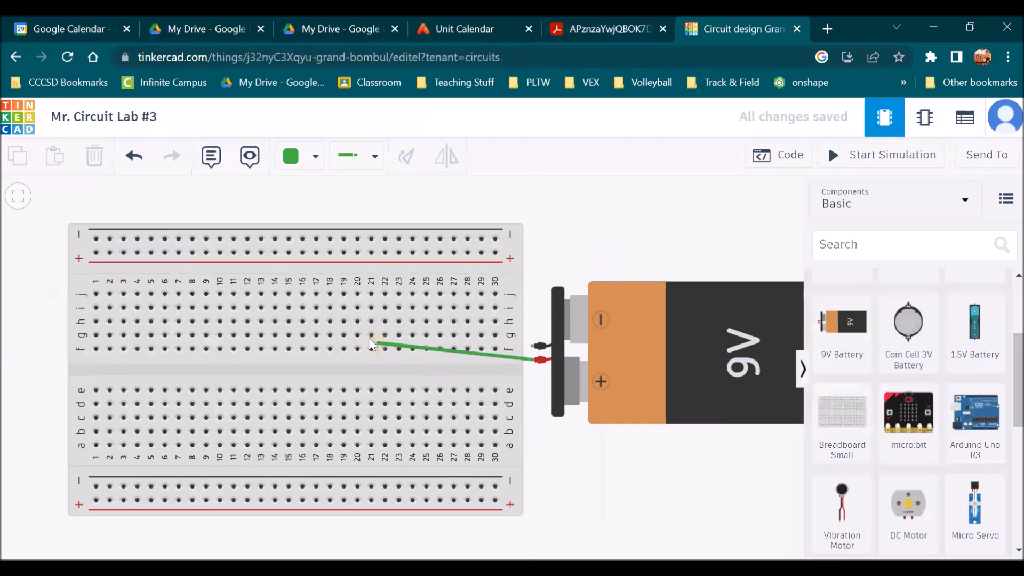
click(165, 294)
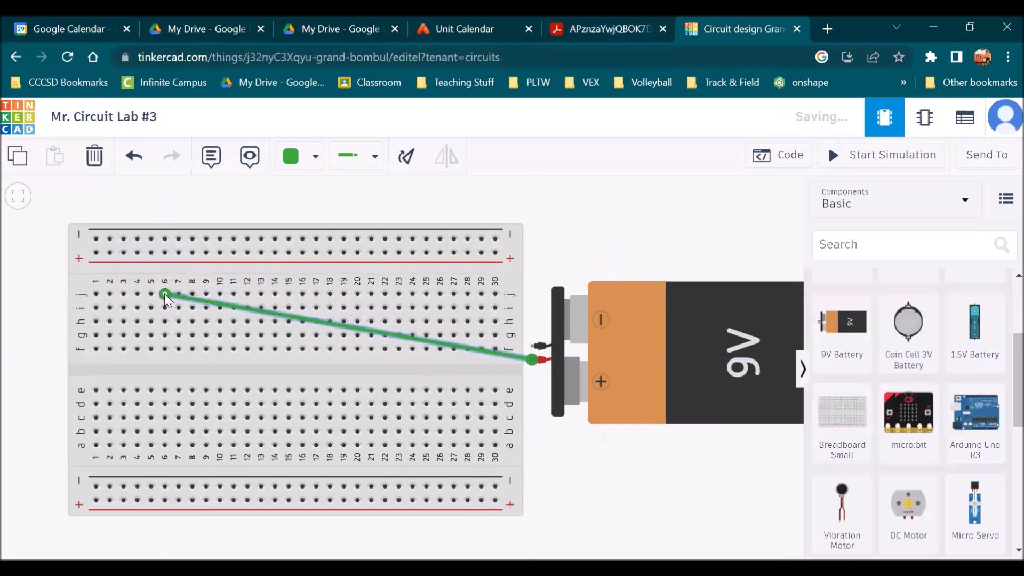
Review the physical hookup figure of the parallel circuit in the lab PDF
click(600, 24)
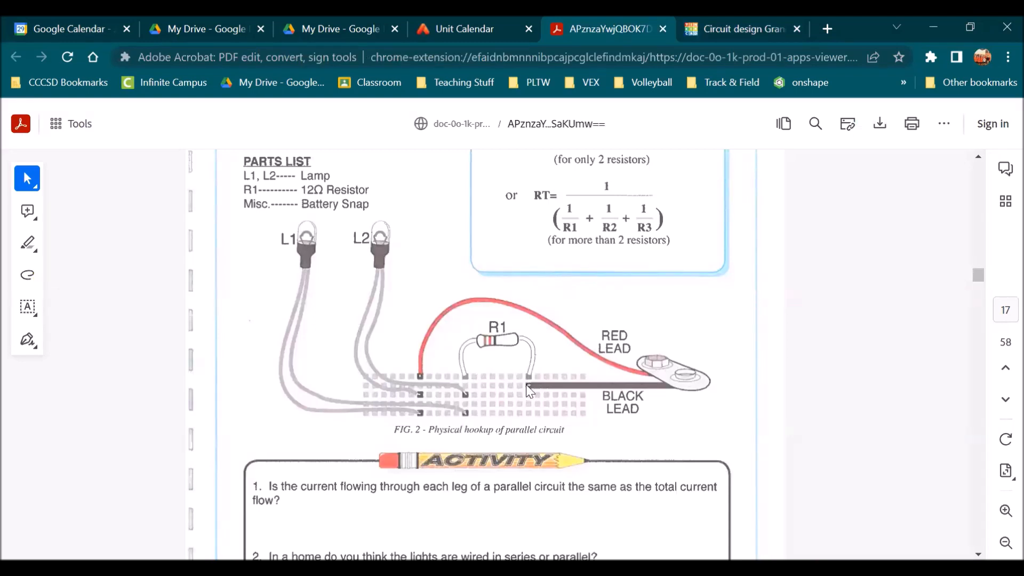
scroll(531, 376, up, 1)
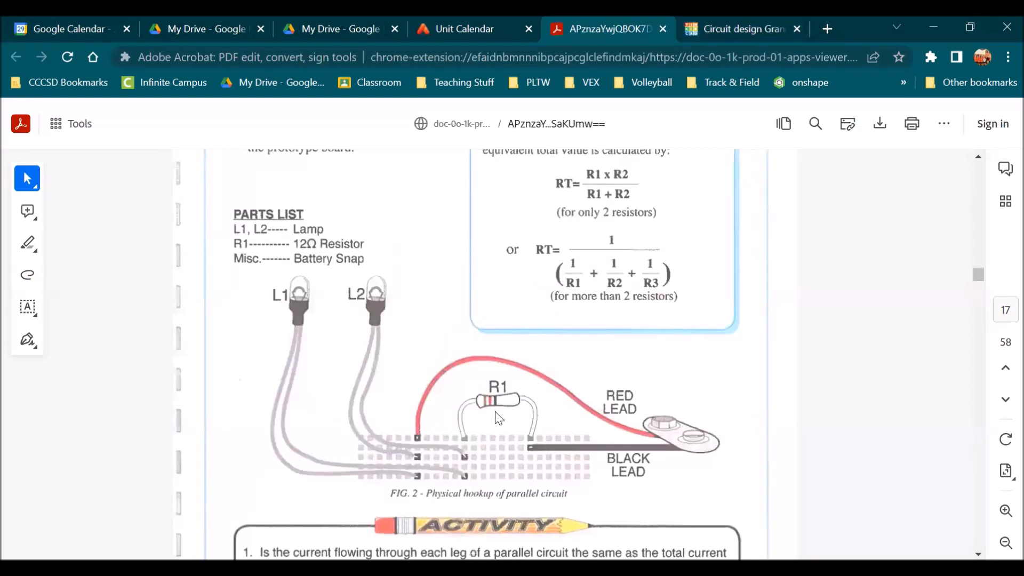
scroll(490, 434, up, 1)
scroll(482, 431, down, 3)
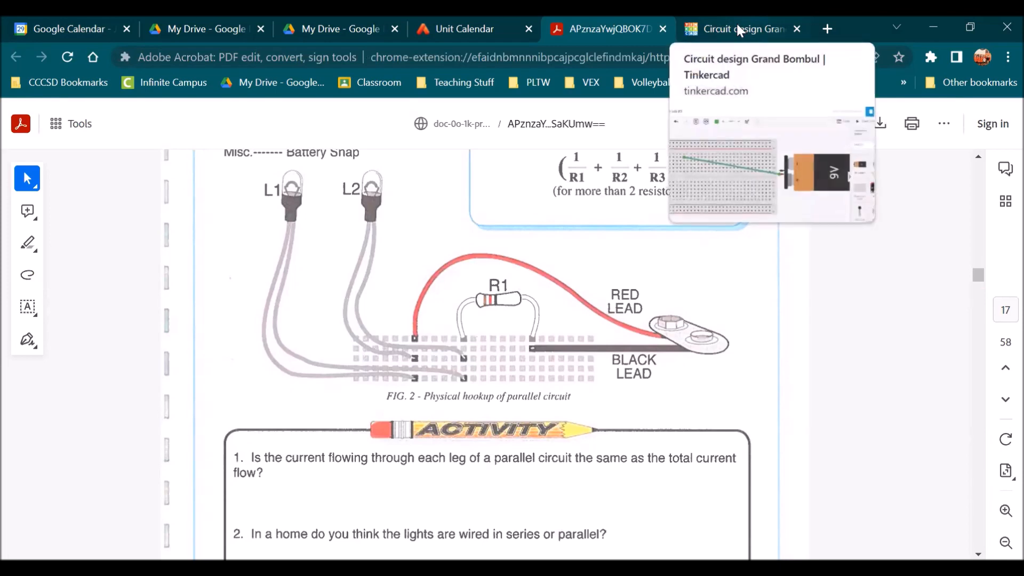
scroll(376, 274, up, 1)
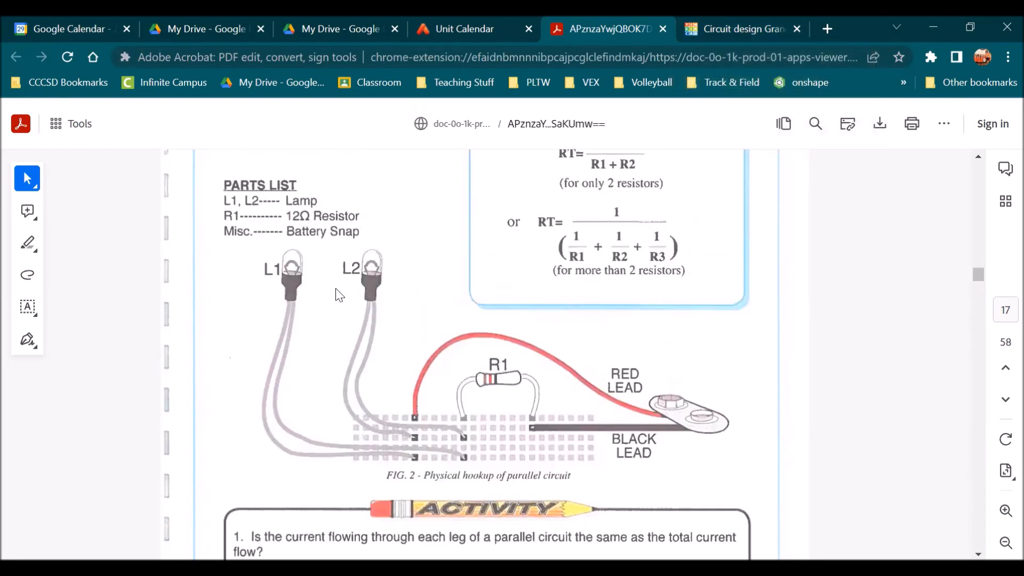
click(750, 21)
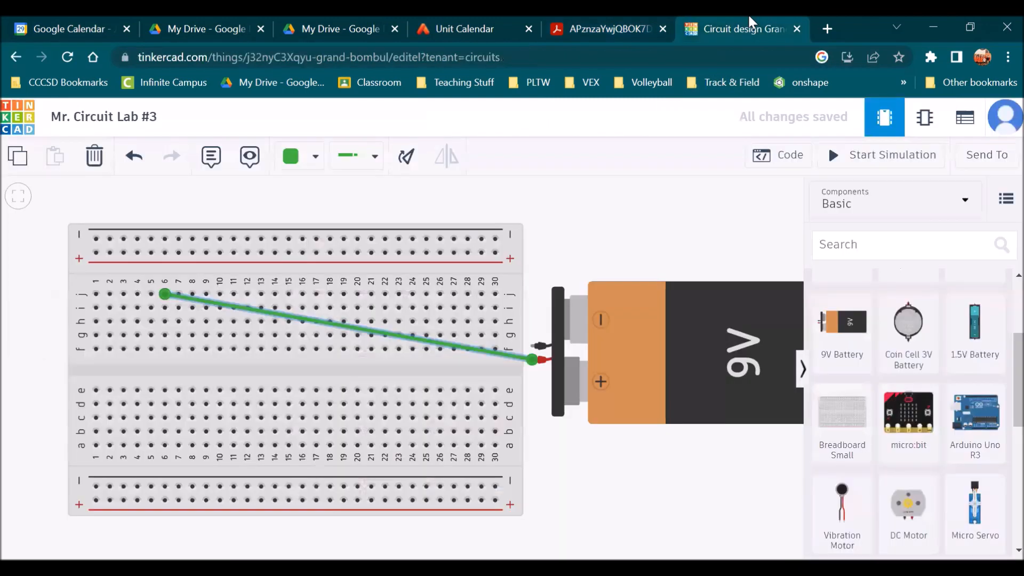
Search the component library for a light bulb
click(864, 245)
text(light bylb)
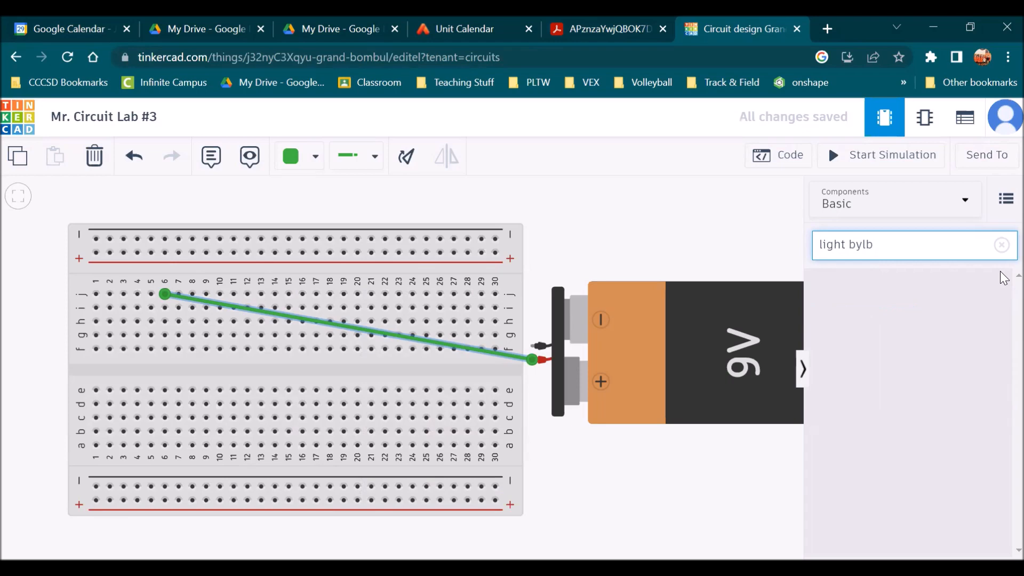
key(BackSpace)
key(BackSpace)
key(BackSpace)
text(ulb)
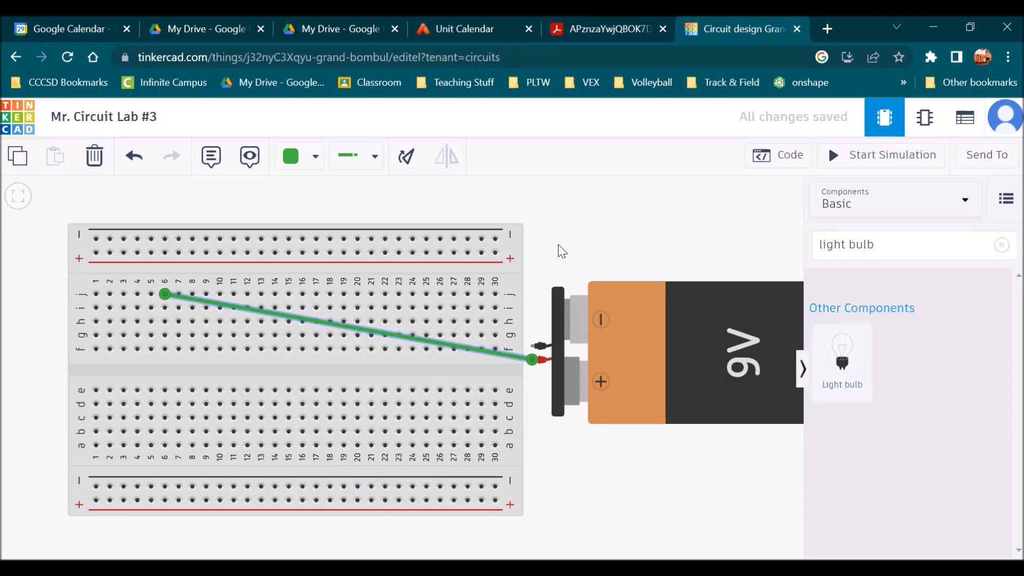
Move the 9V battery down beside the lower right of the breadboard
scroll(562, 251, down, 5)
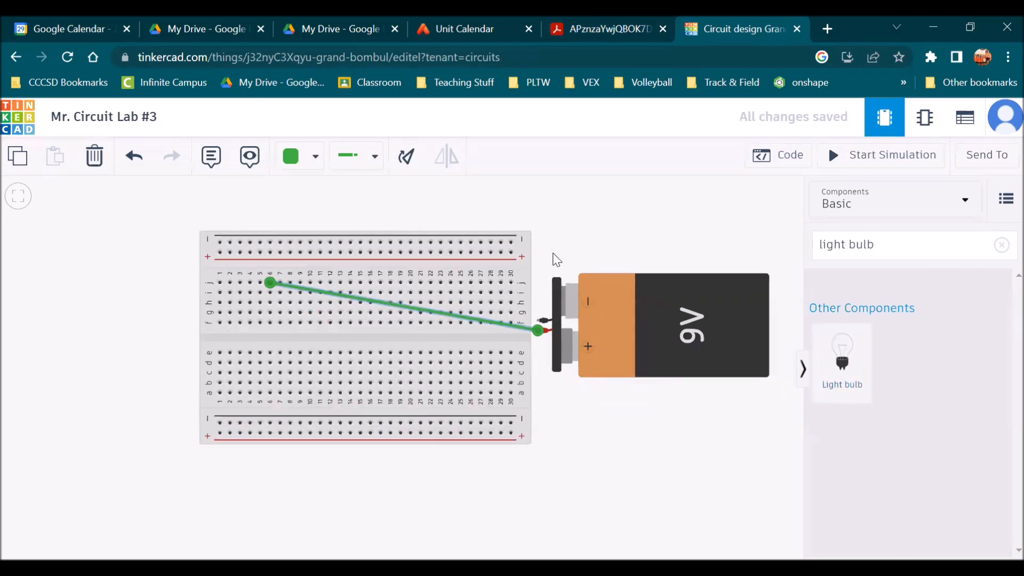
drag(520, 269, 489, 369)
drag(653, 309, 652, 480)
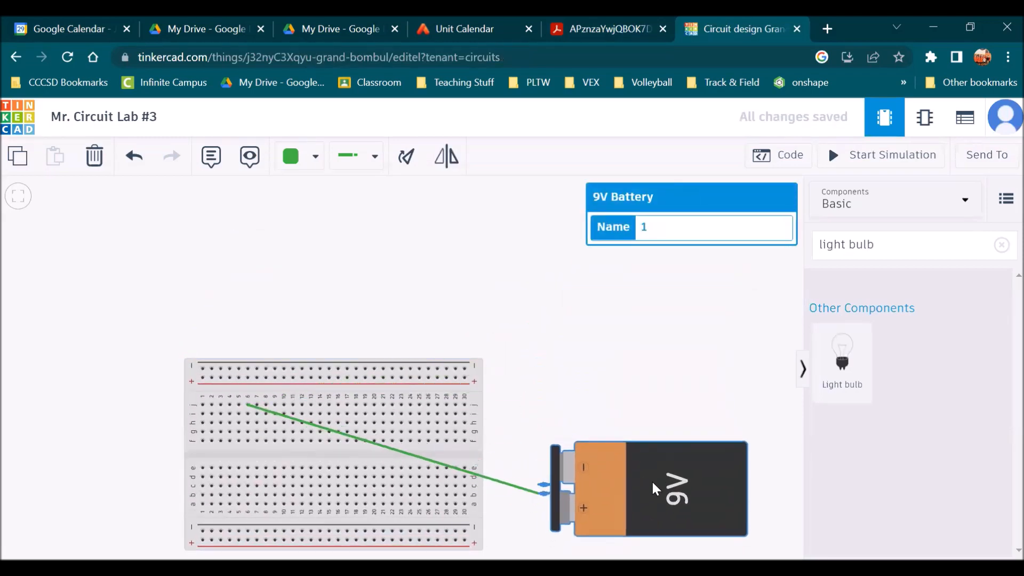
Place two light bulbs side by side above the breadboard
drag(829, 362, 259, 301)
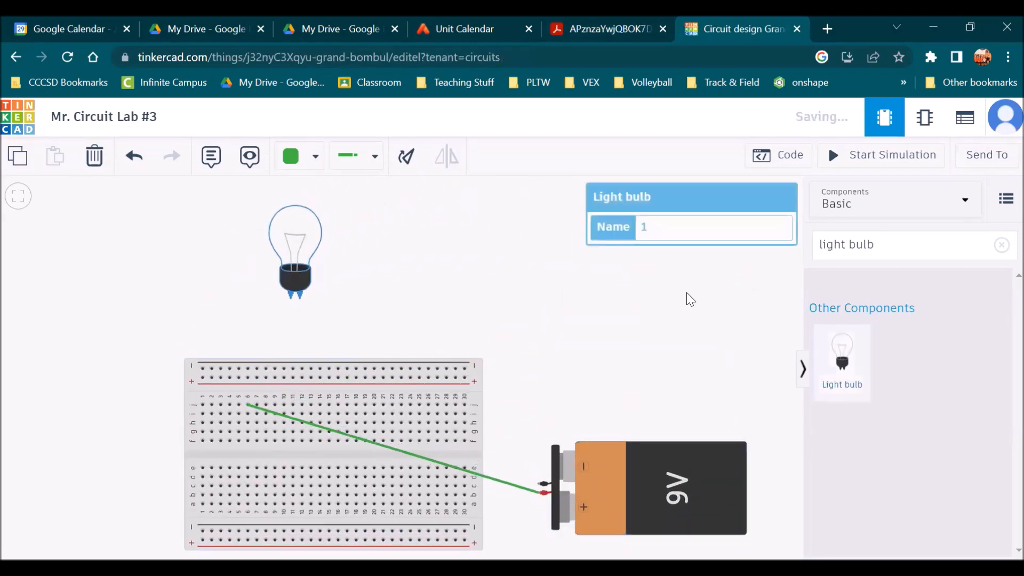
drag(843, 362, 379, 288)
click(623, 26)
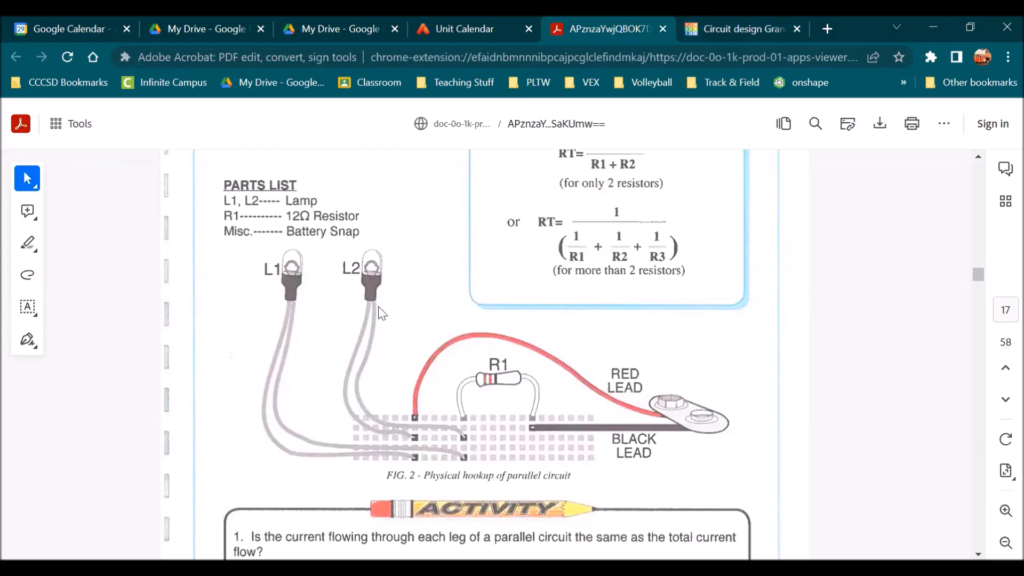
click(750, 18)
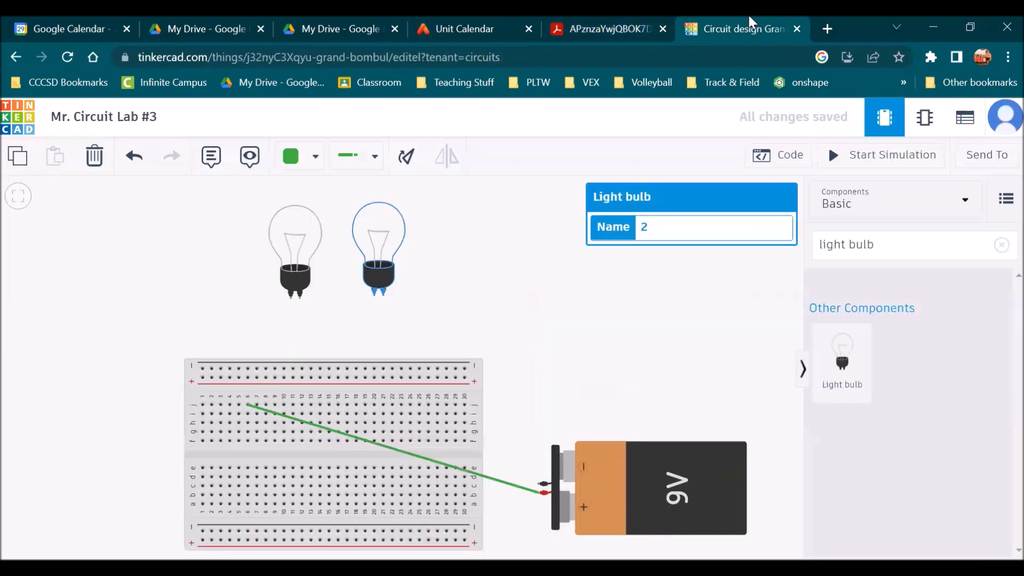
Wire the left bulb's terminal to the breadboard at column 5, row h
click(293, 295)
click(248, 407)
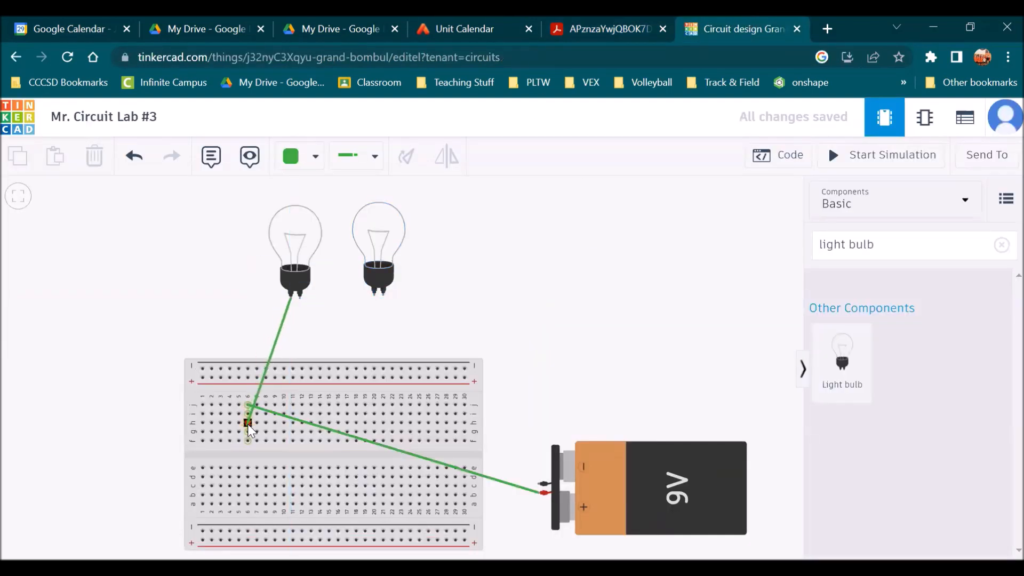
click(248, 424)
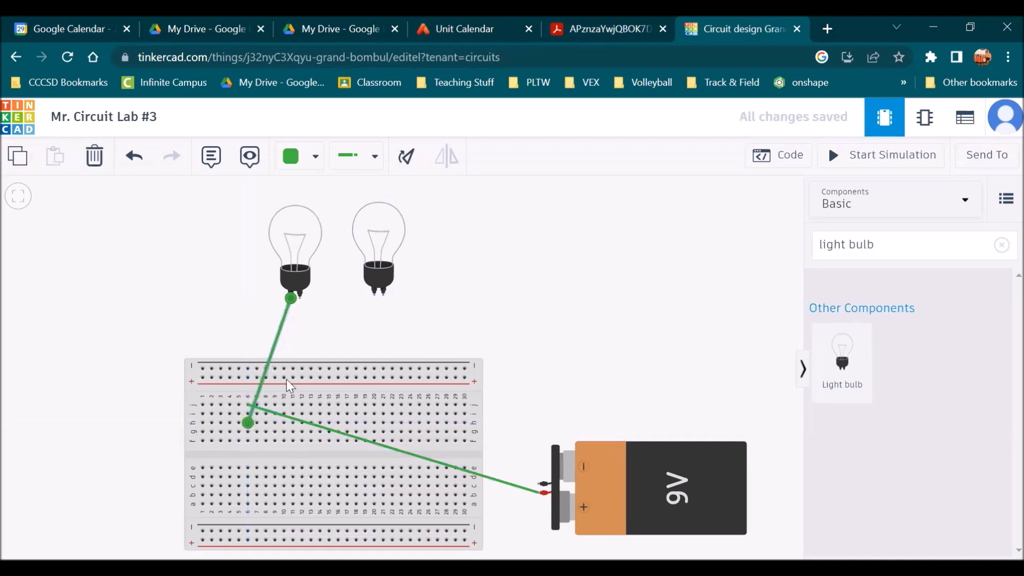
scroll(249, 422, up, 5)
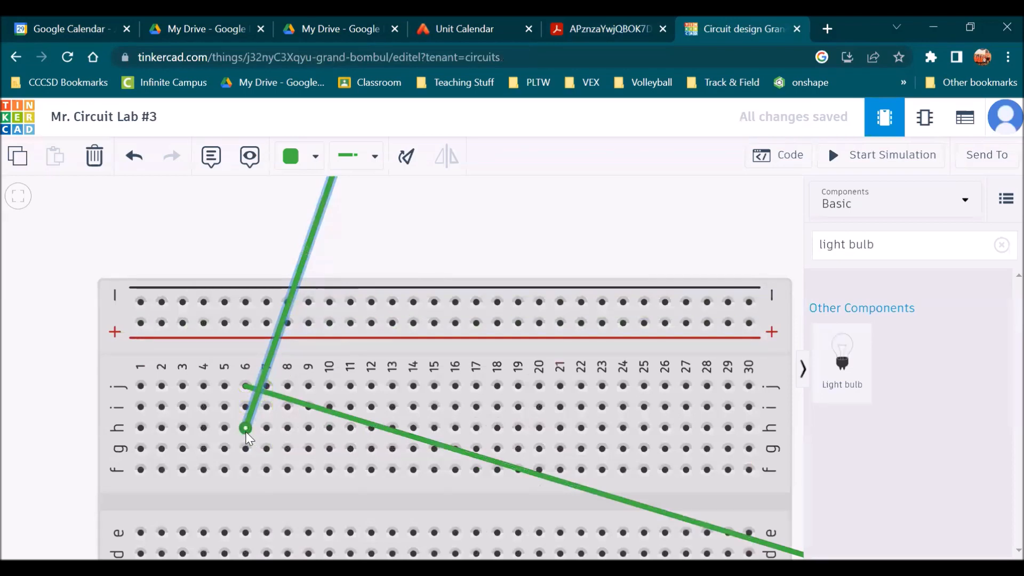
drag(245, 427, 225, 427)
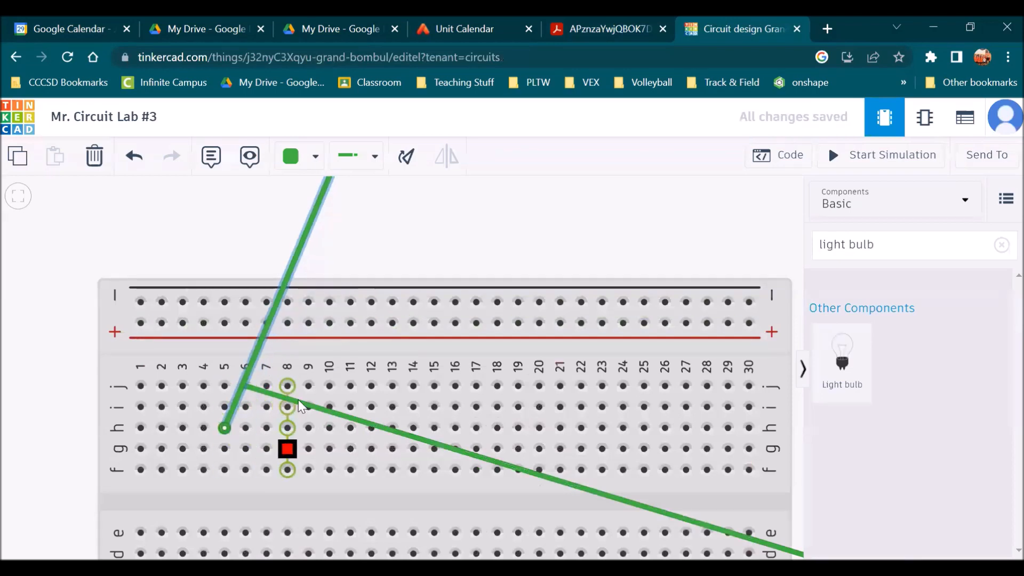
Draw a wire from column 5, row h to column 8, row f
click(224, 428)
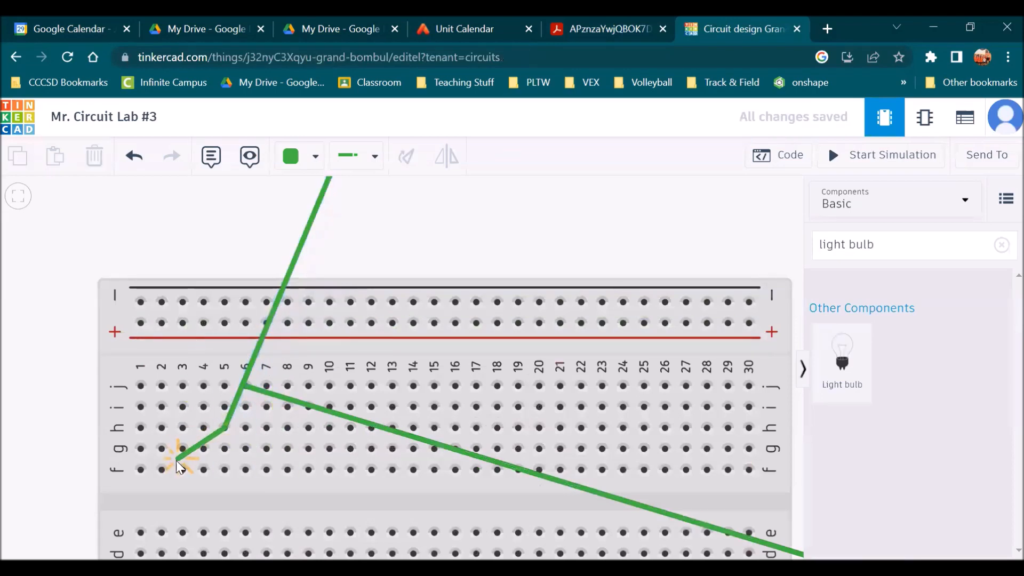
click(288, 469)
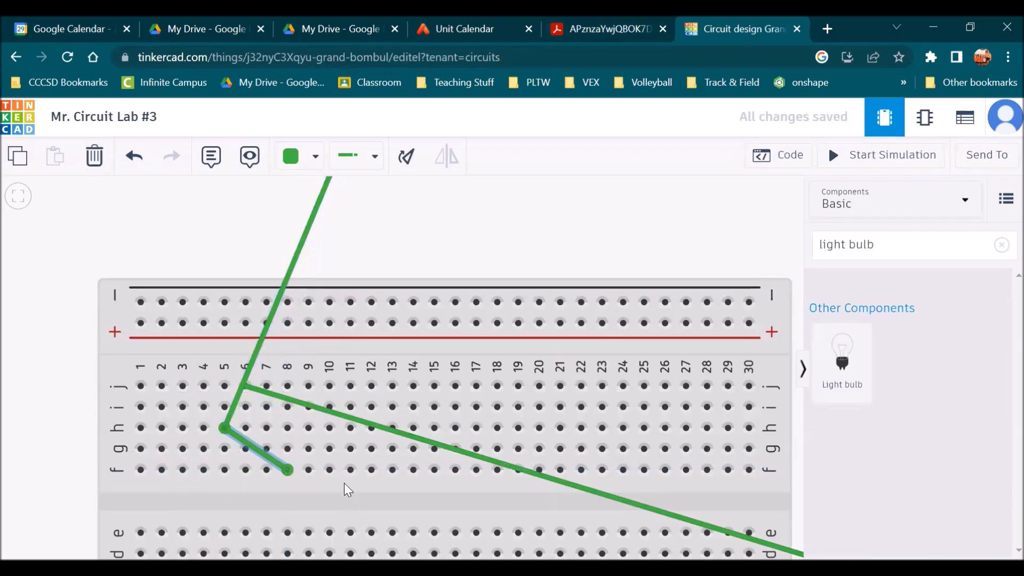
Delete the column 5 wire and rewire the left bulb's terminal to column 6, row h
key(Delete)
click(225, 427)
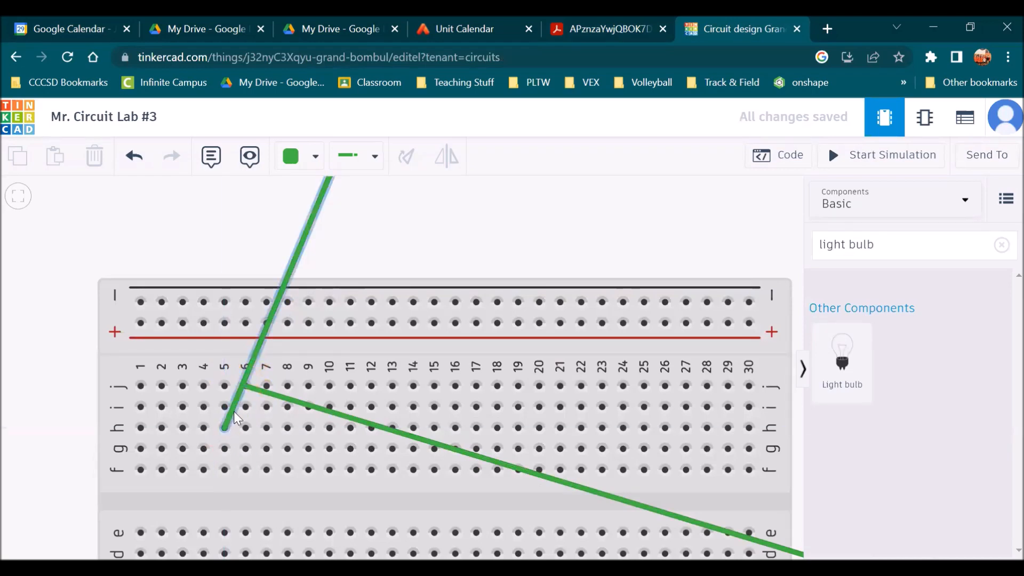
key(Escape)
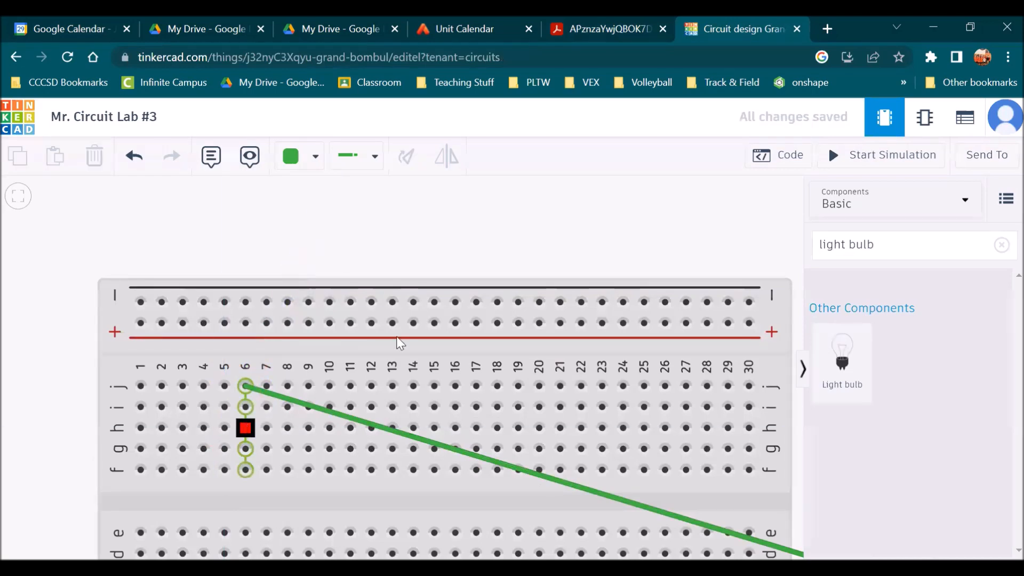
scroll(393, 335, down, 3)
click(364, 229)
click(311, 365)
click(312, 389)
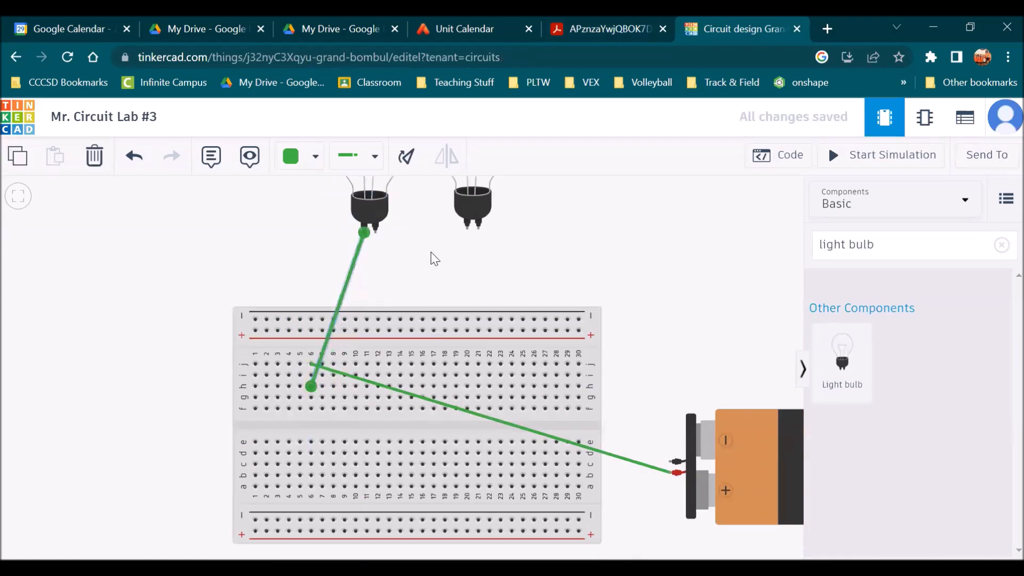
Move the right bulb lower and wire its first terminal to column 6, row f
drag(473, 206, 426, 267)
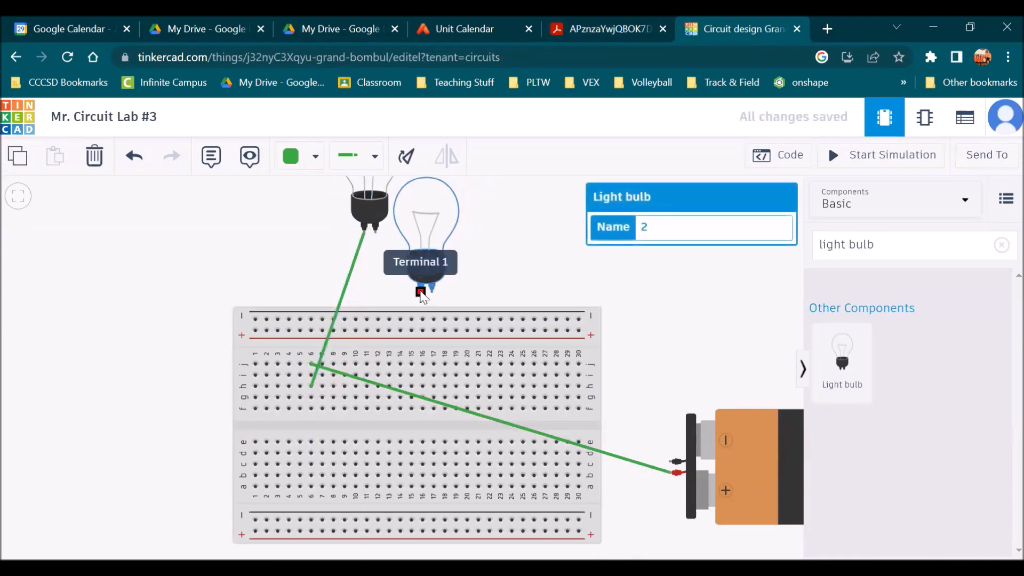
click(421, 289)
click(312, 409)
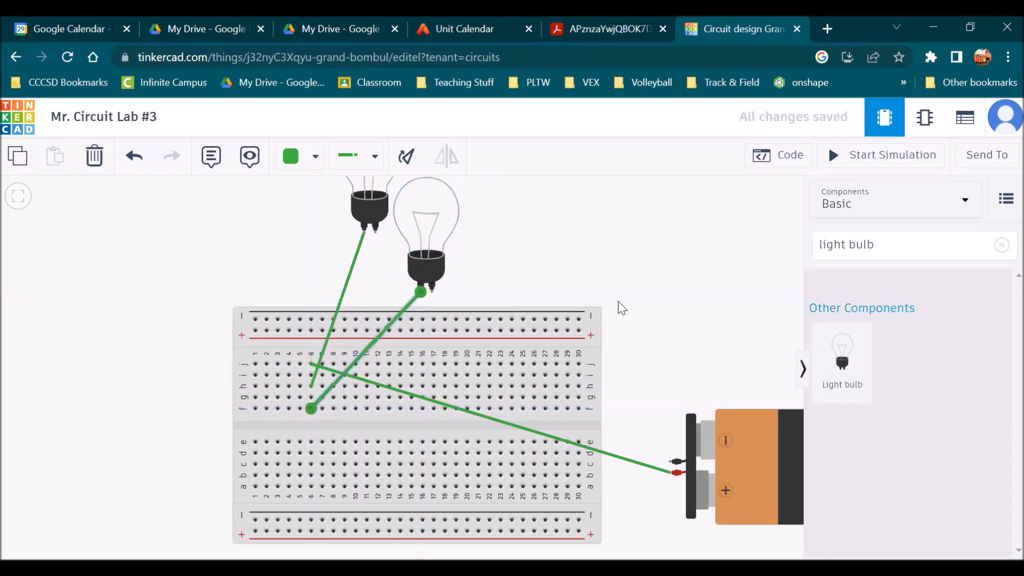
Check the handout, then wire both bulbs' second terminals to column 11, rows h and f
click(612, 31)
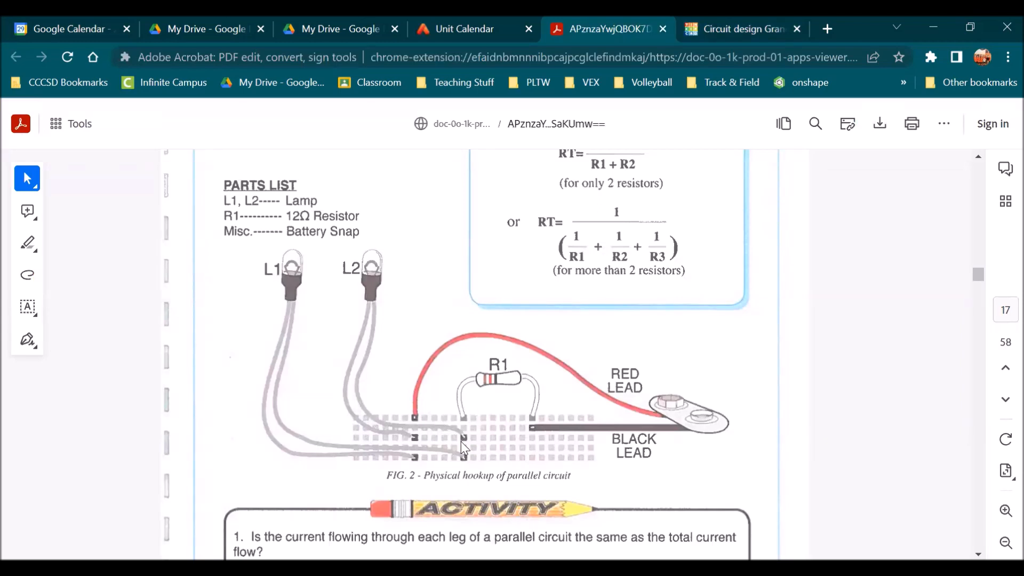
click(741, 31)
click(375, 231)
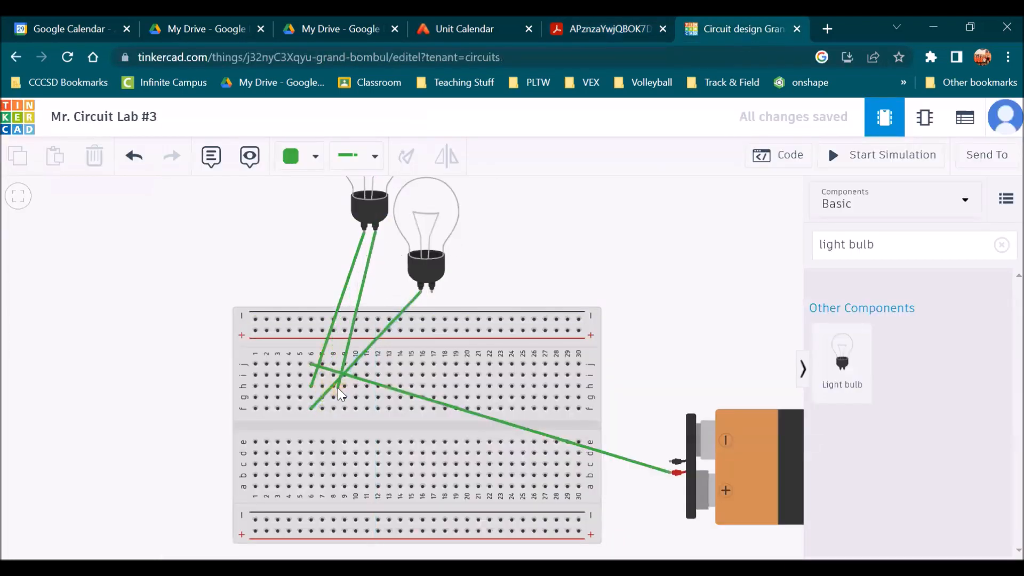
click(367, 389)
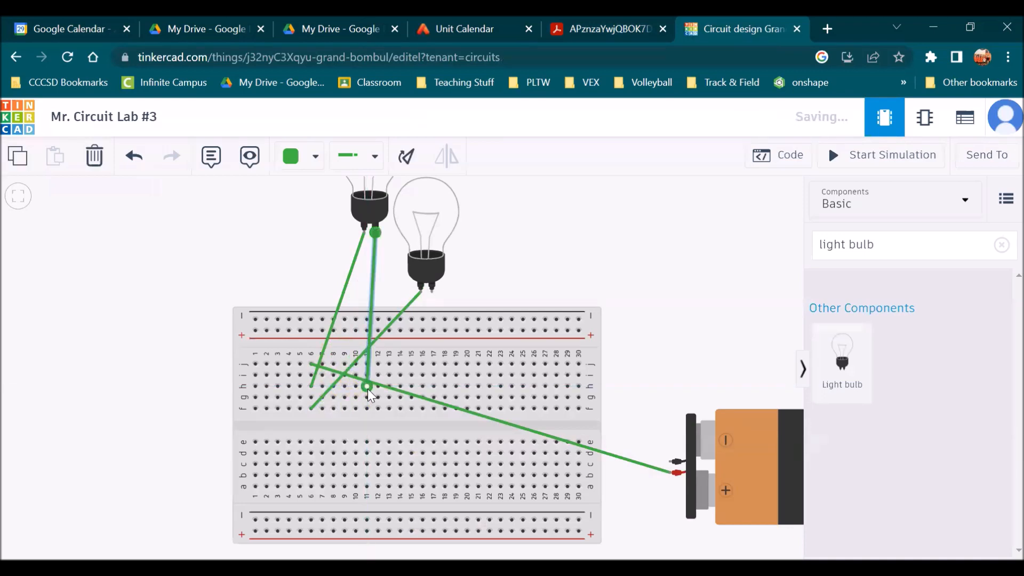
click(430, 290)
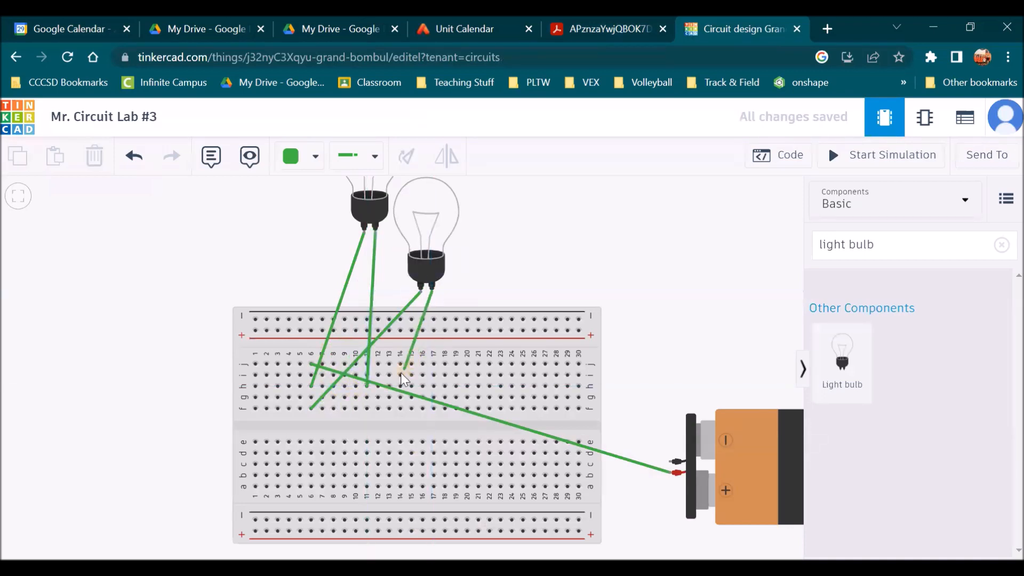
click(367, 408)
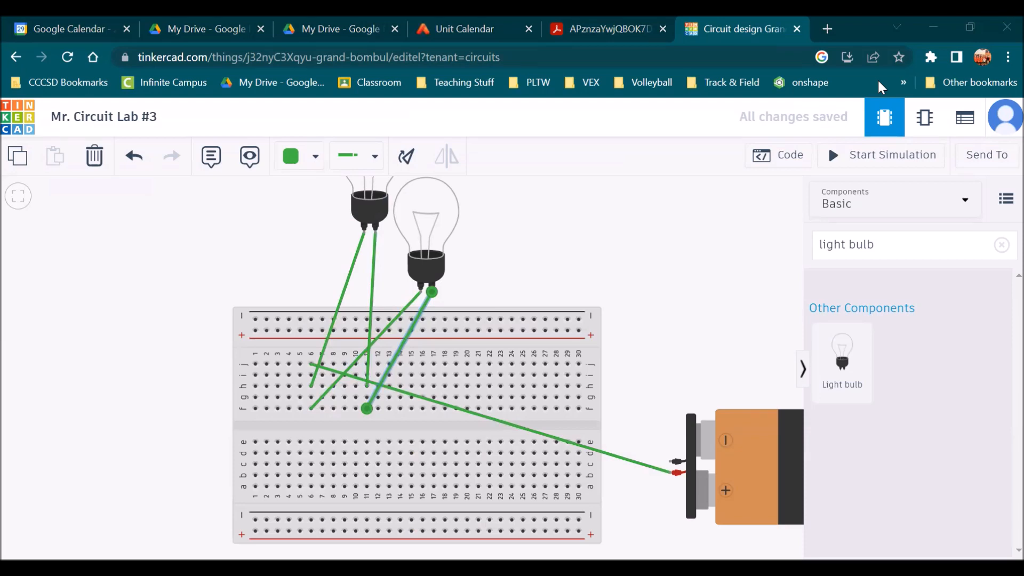
Clear the component search and place a resistor to the right of the bulbs
click(601, 24)
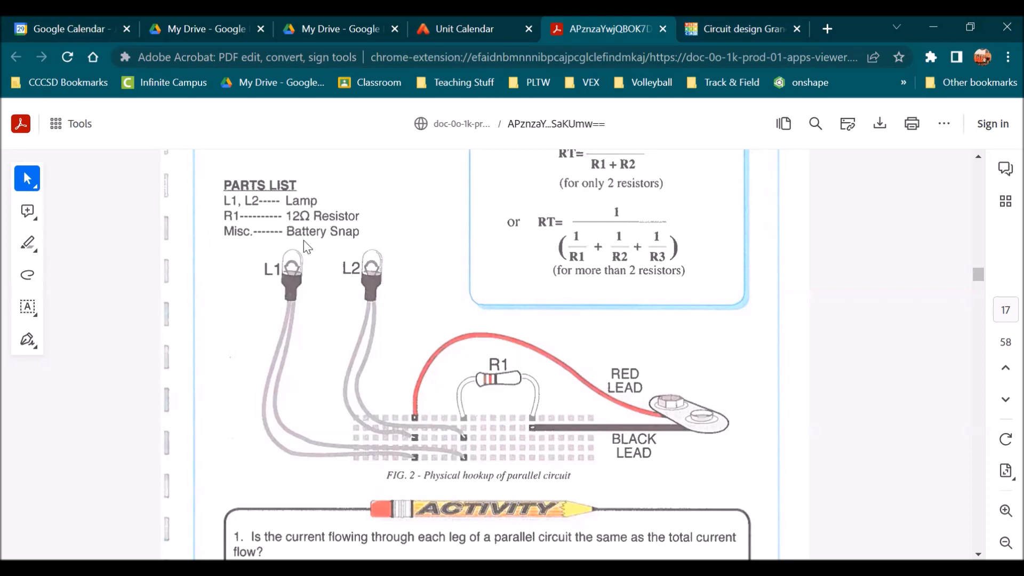
click(755, 21)
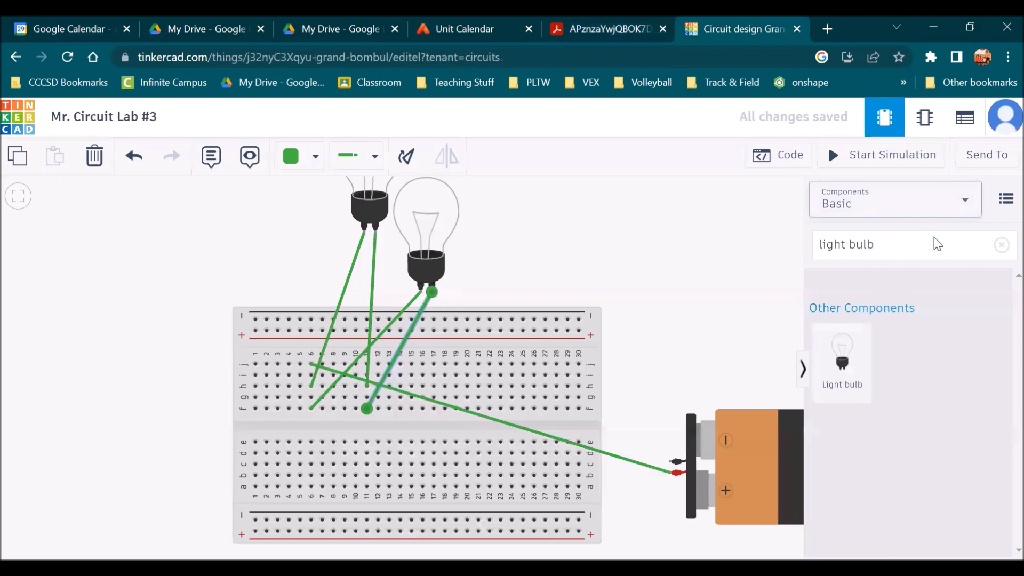
click(1001, 245)
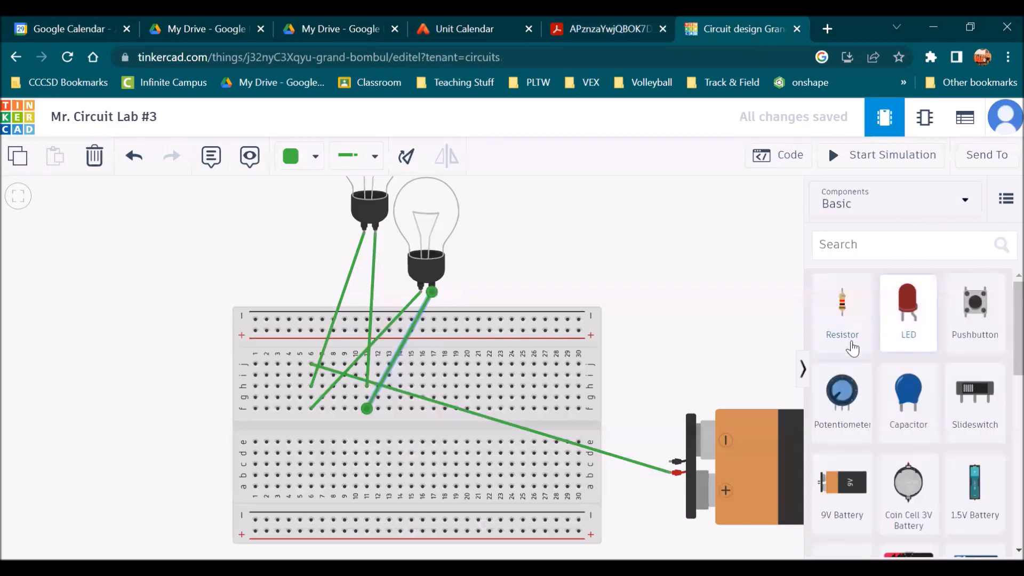
drag(850, 335, 659, 300)
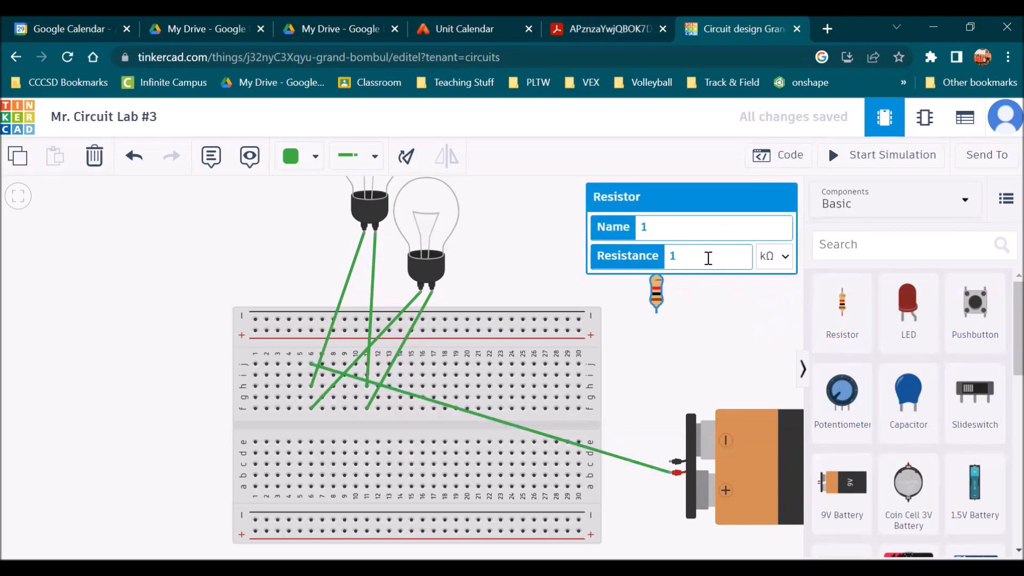
Set the resistor's resistance to 12 Ω
click(688, 348)
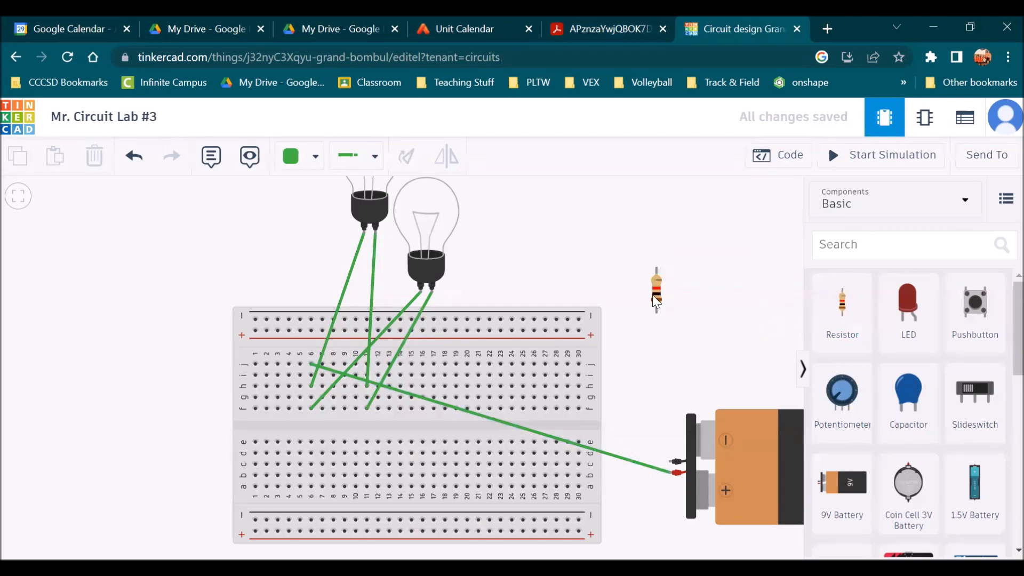
click(655, 293)
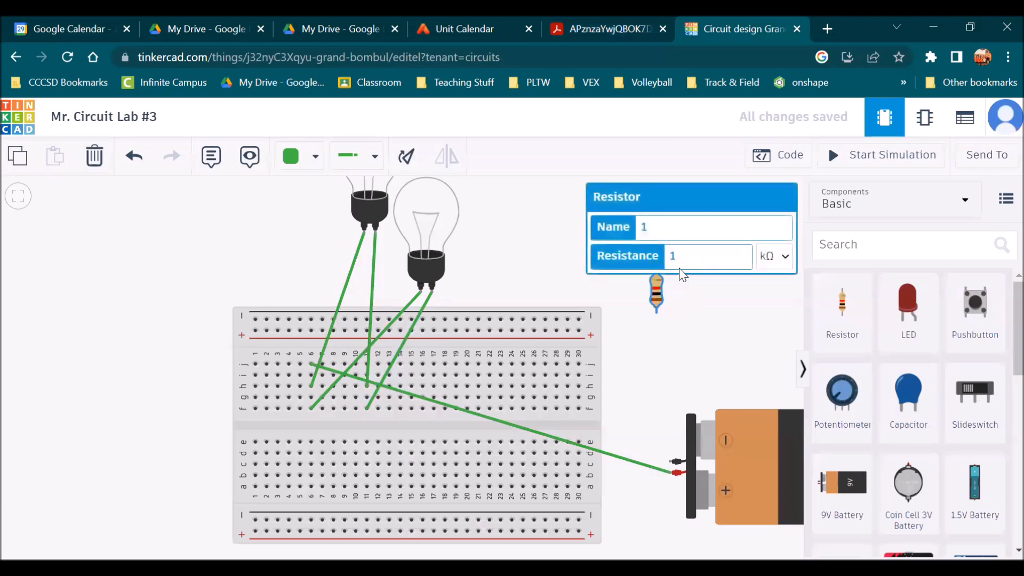
text(2)
click(778, 267)
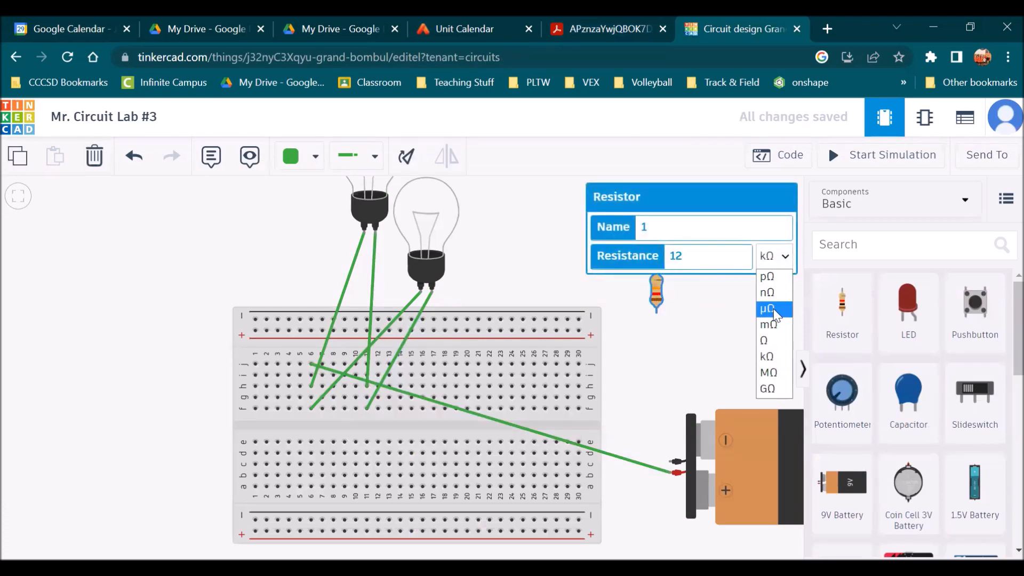
click(769, 339)
click(736, 332)
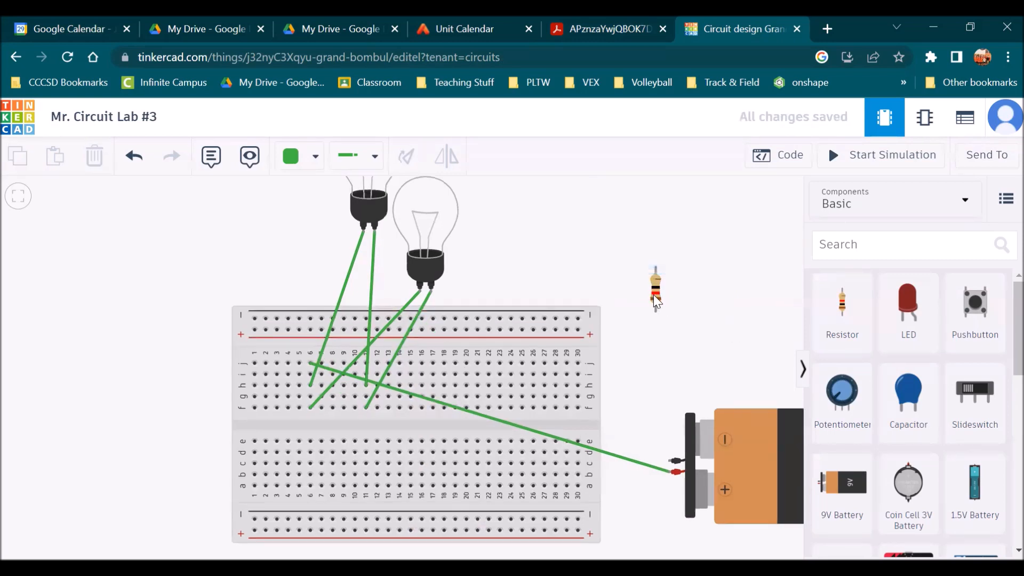
Rotate the resistor so it lies horizontally
click(655, 299)
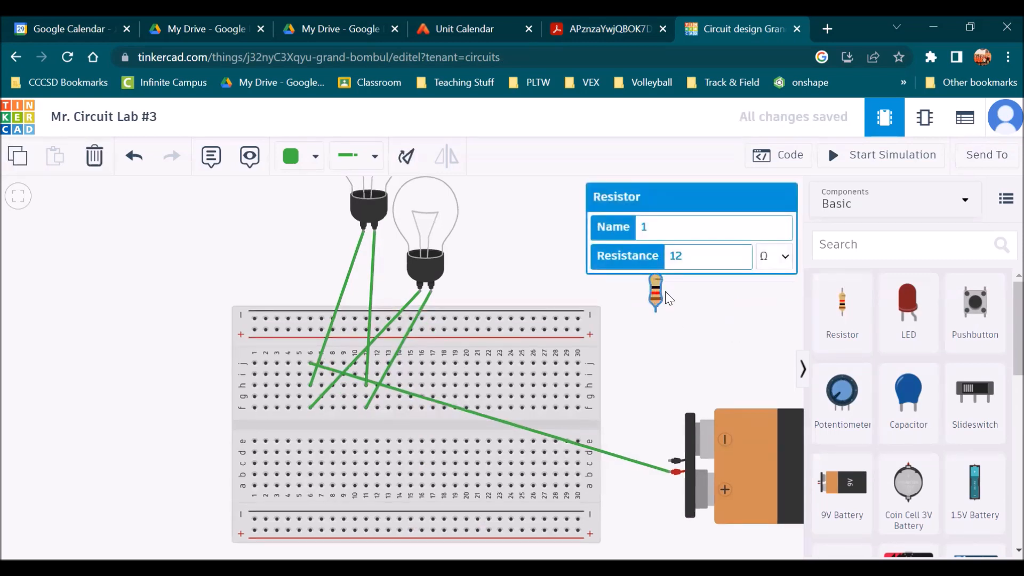
click(613, 25)
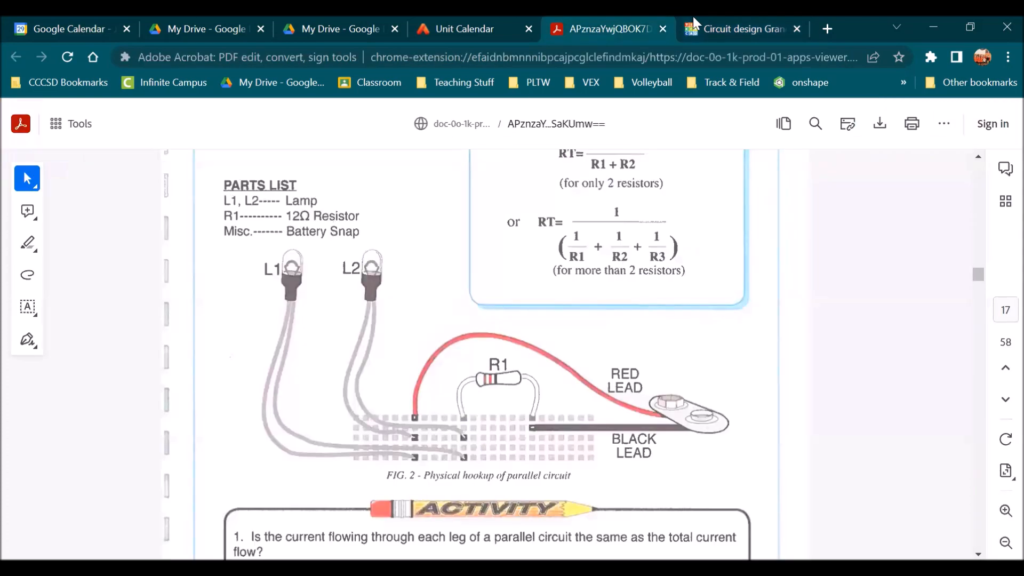
click(736, 22)
click(668, 331)
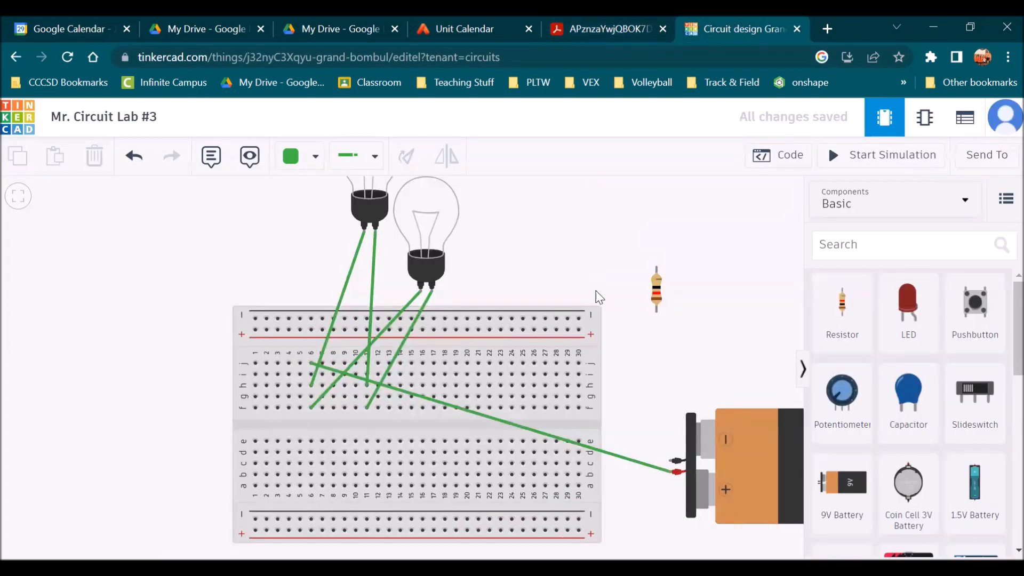
click(658, 277)
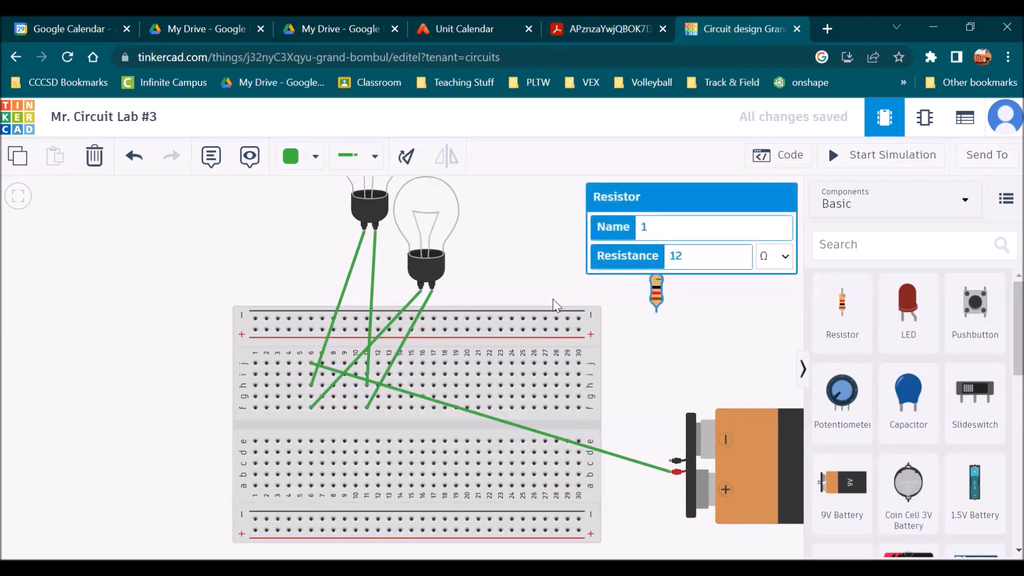
click(404, 158)
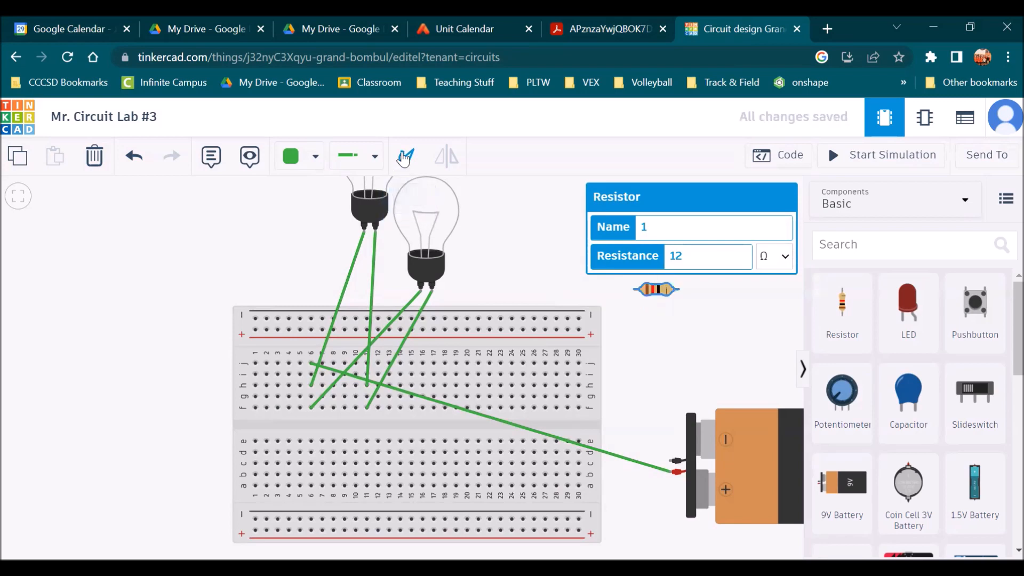
click(642, 349)
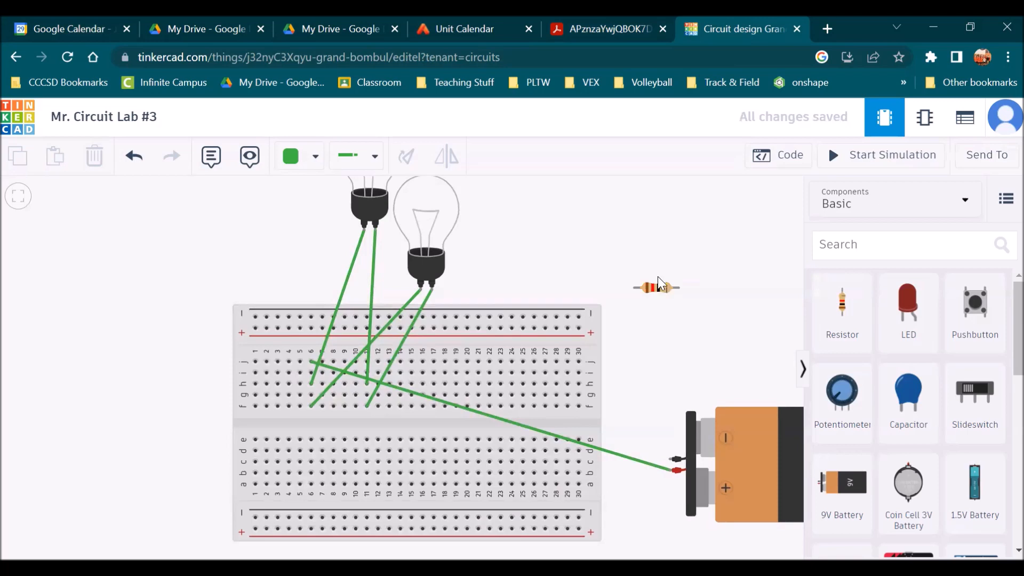
Move the resistor beside the right bulb
click(609, 30)
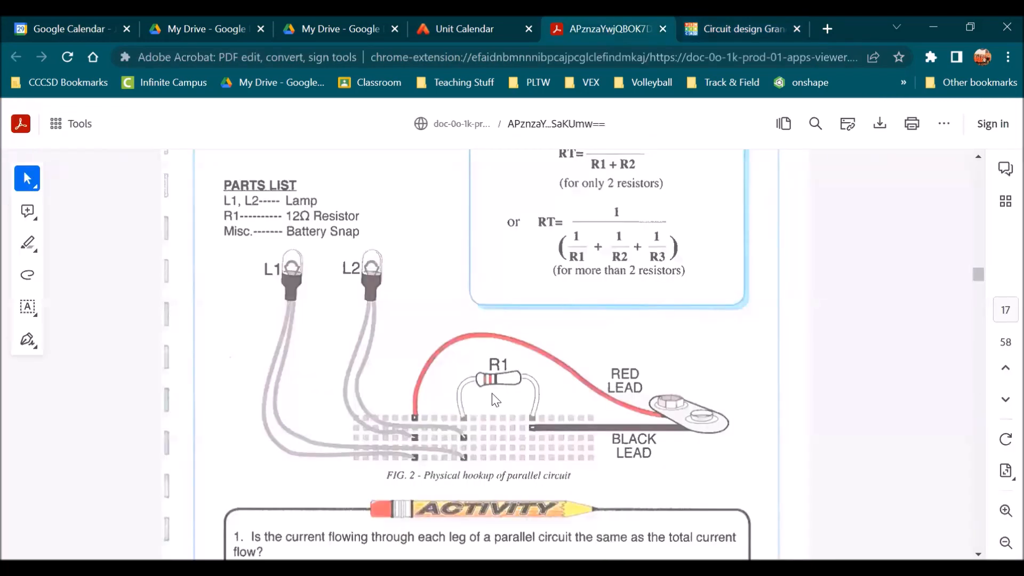
click(714, 28)
drag(663, 297, 488, 279)
click(499, 248)
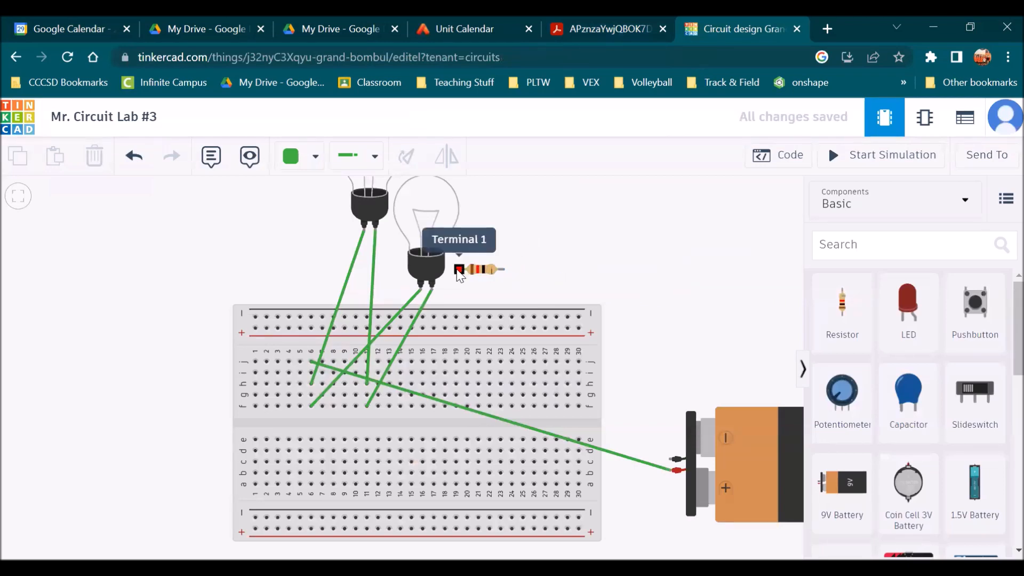
Wire the resistor's left terminal to column 11, row j
click(585, 27)
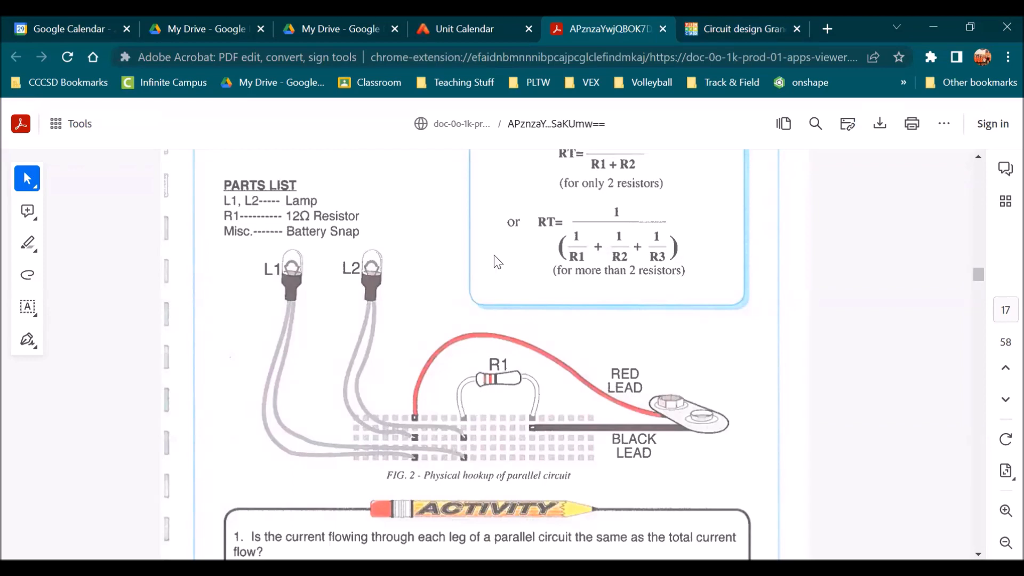
click(731, 28)
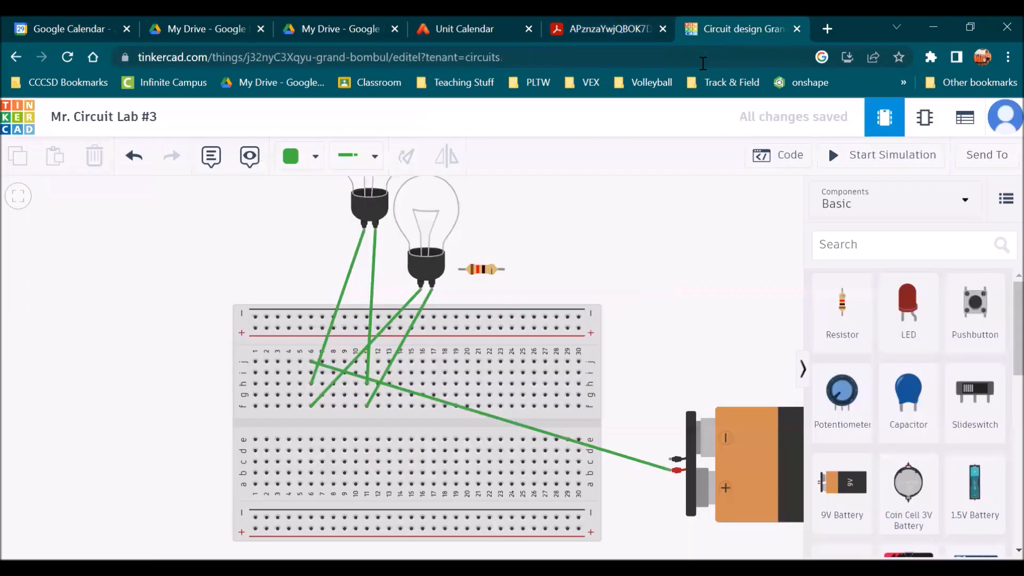
click(460, 270)
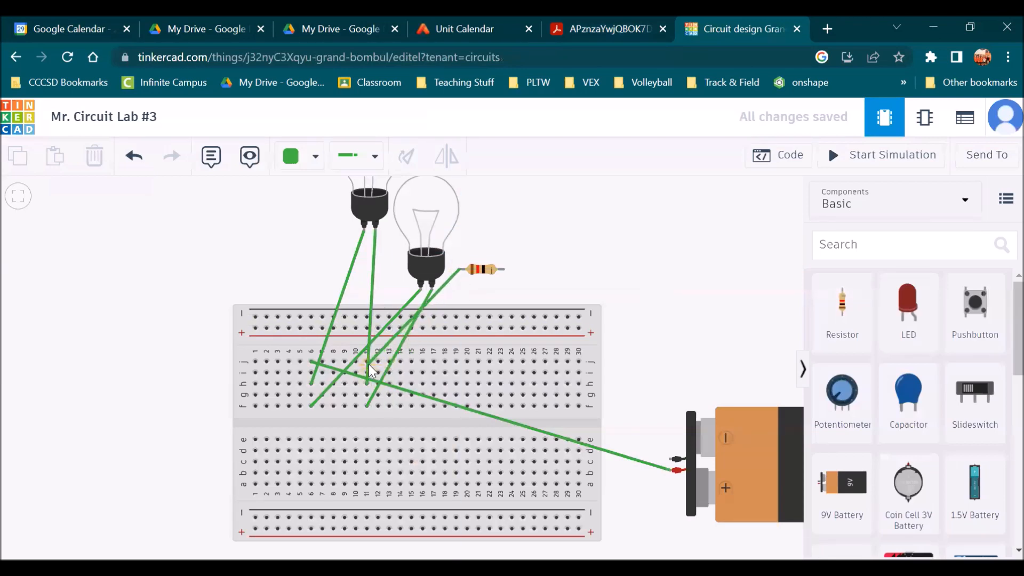
click(372, 363)
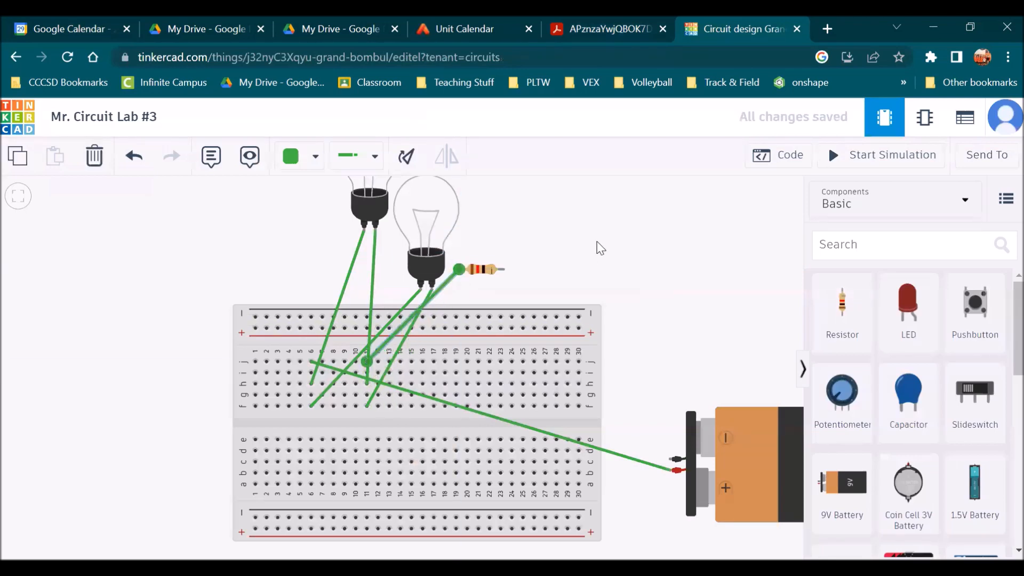
Wire the resistor's right terminal to column 18, row j, then check the handout diagram
click(589, 29)
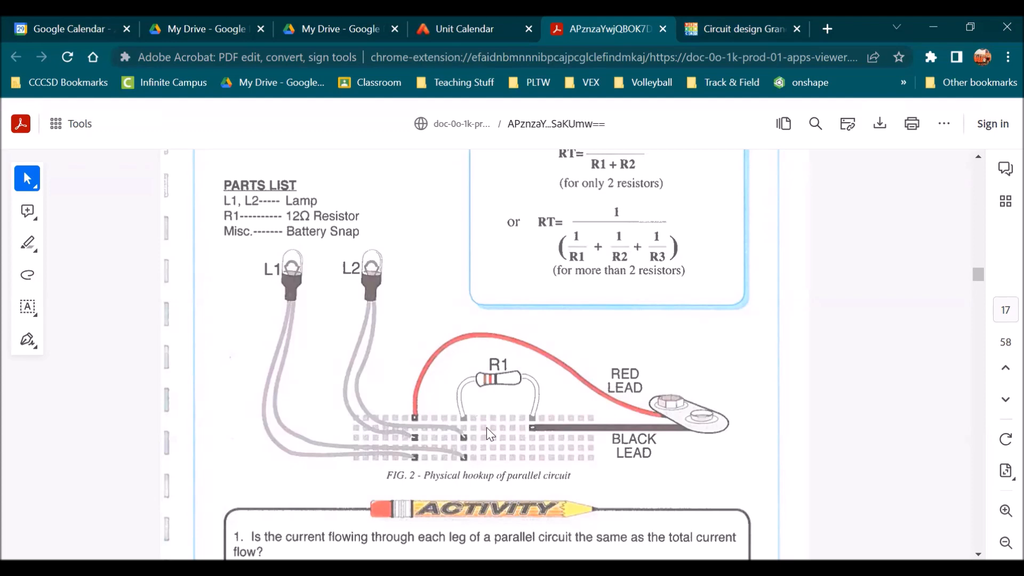
click(725, 26)
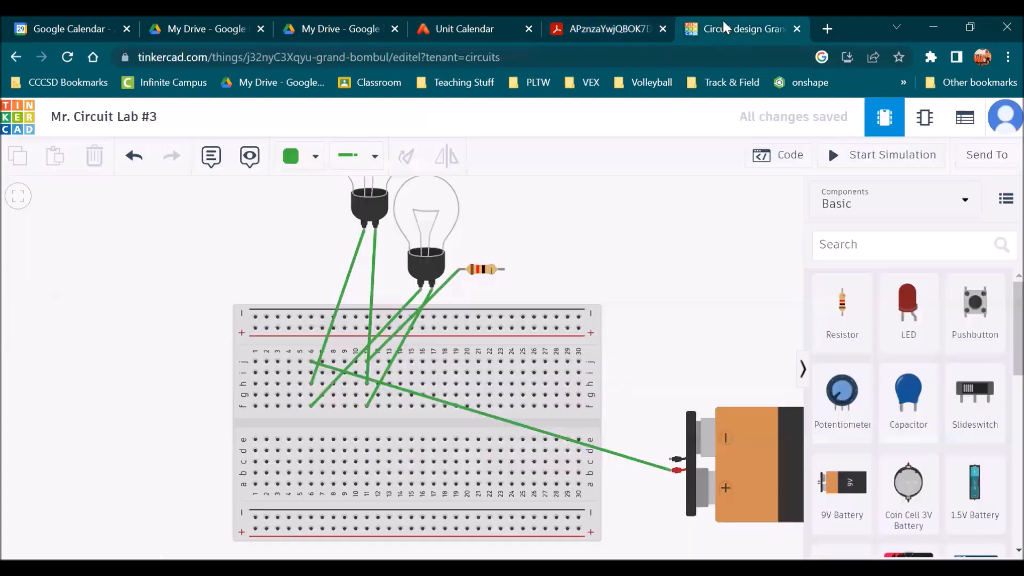
click(502, 270)
click(445, 362)
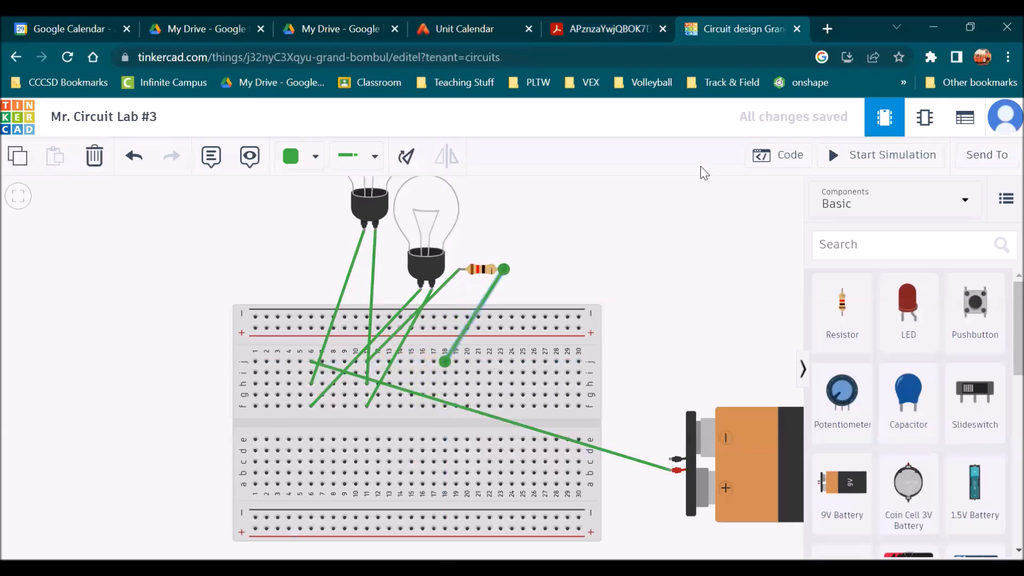
click(599, 27)
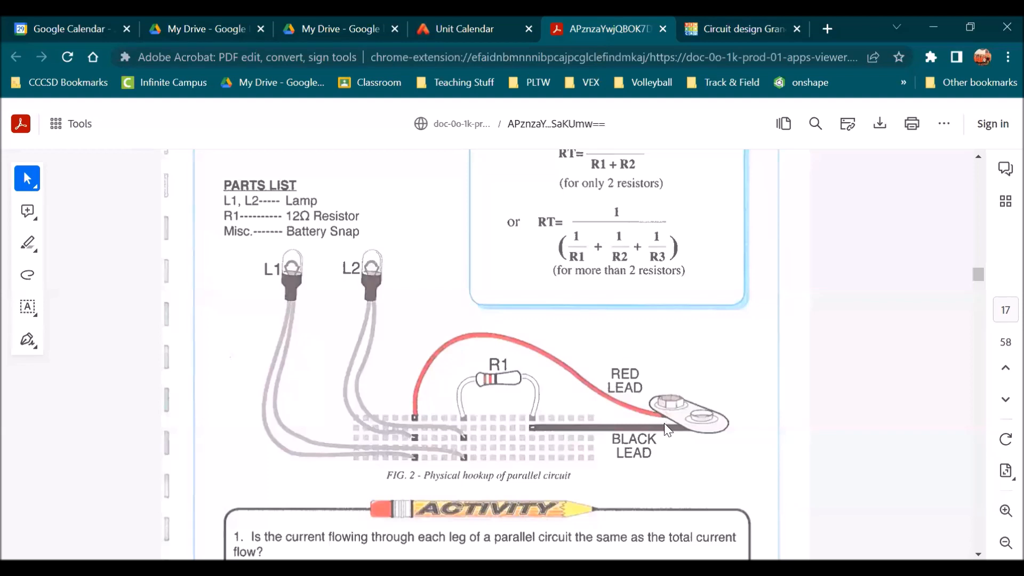
Compare the breadboard wiring against the handout's physical hookup diagram of the parallel circuit
click(752, 28)
click(677, 393)
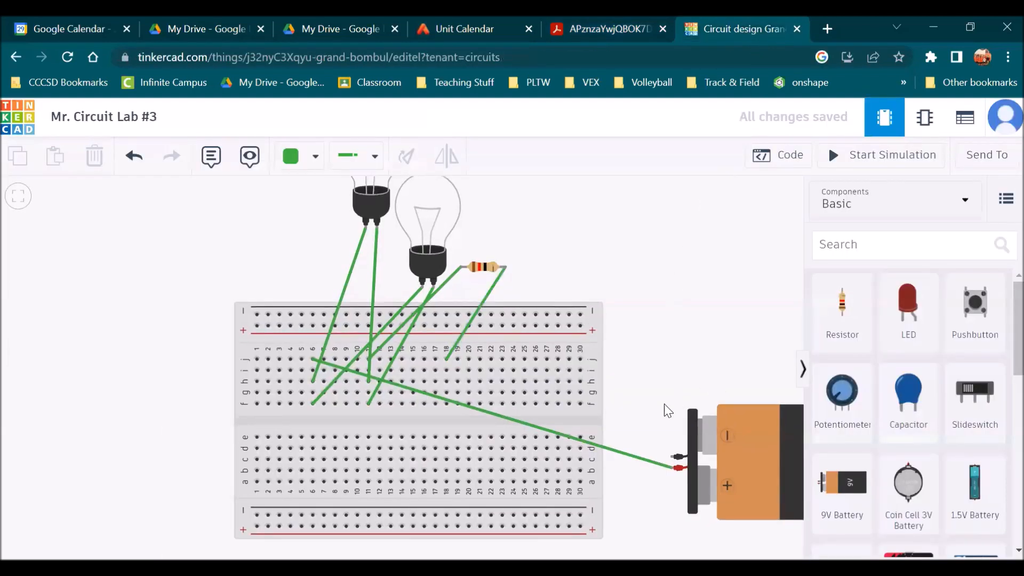
click(616, 22)
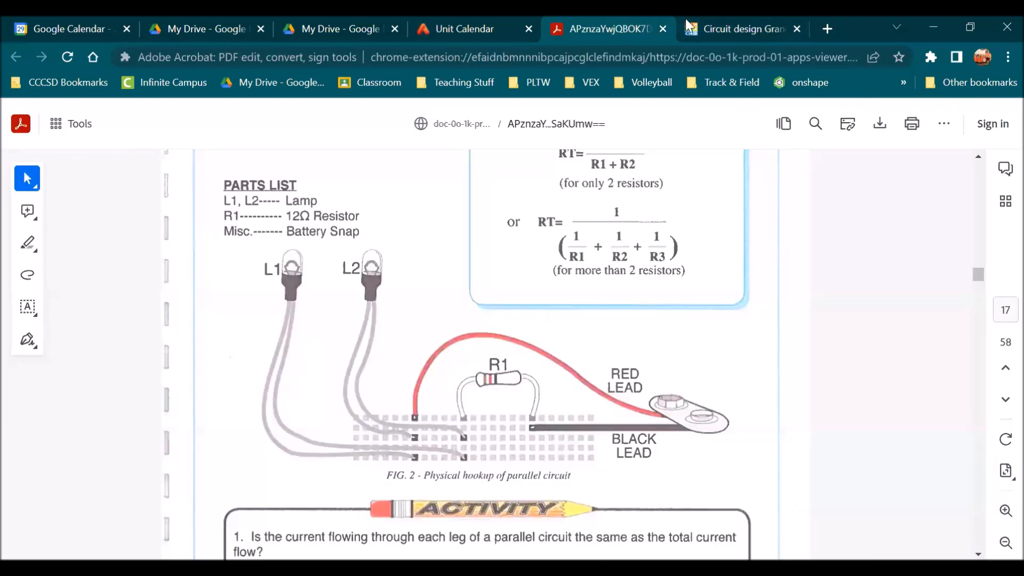
click(710, 28)
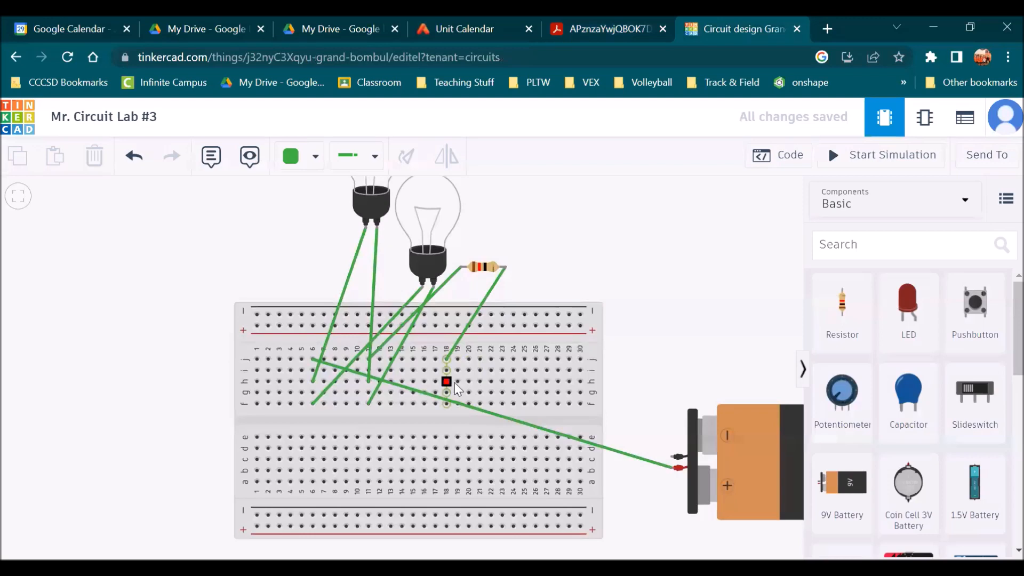
Wire the battery's negative terminal to column 18, row h on the breadboard
click(678, 456)
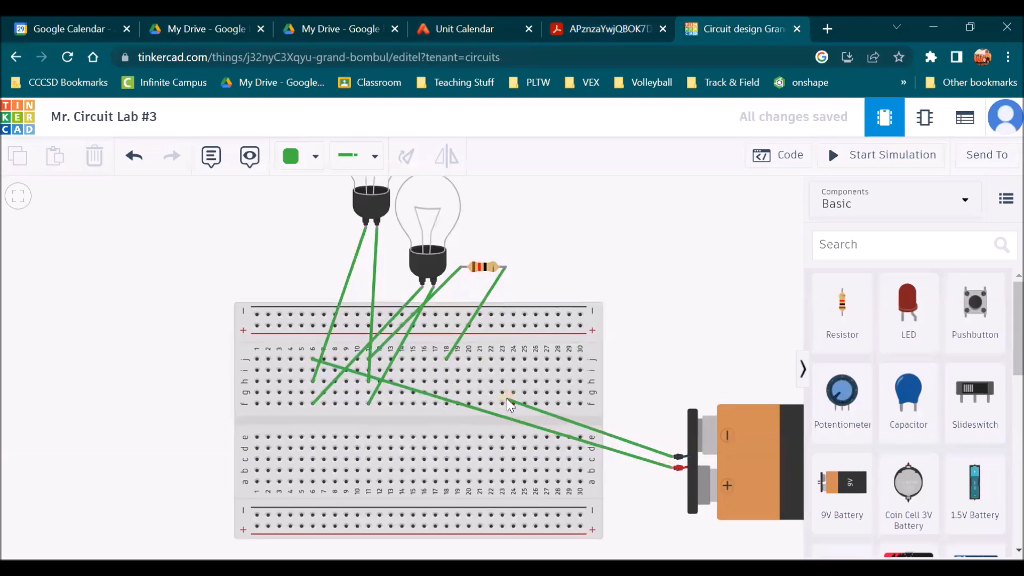
click(448, 382)
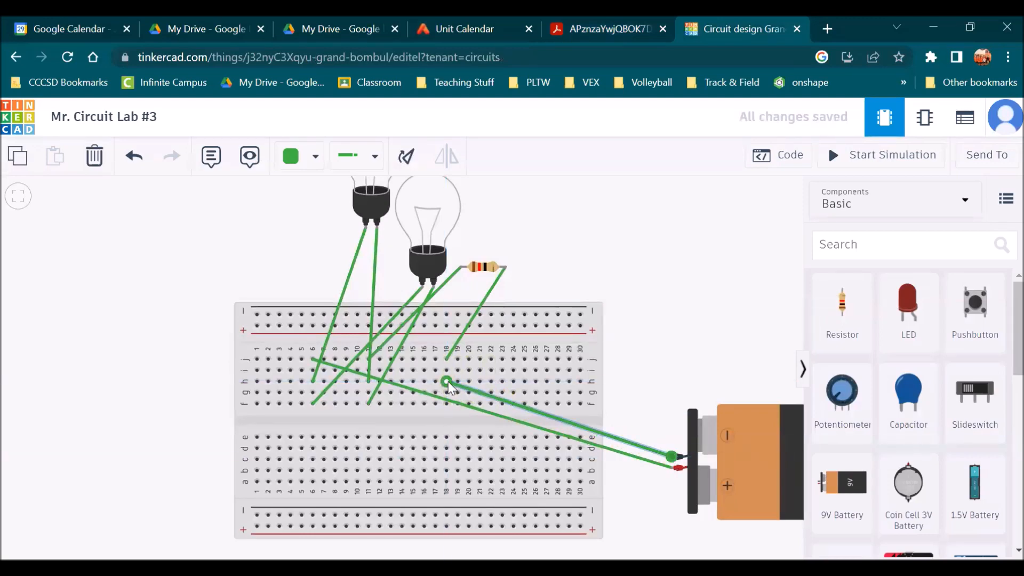
click(723, 337)
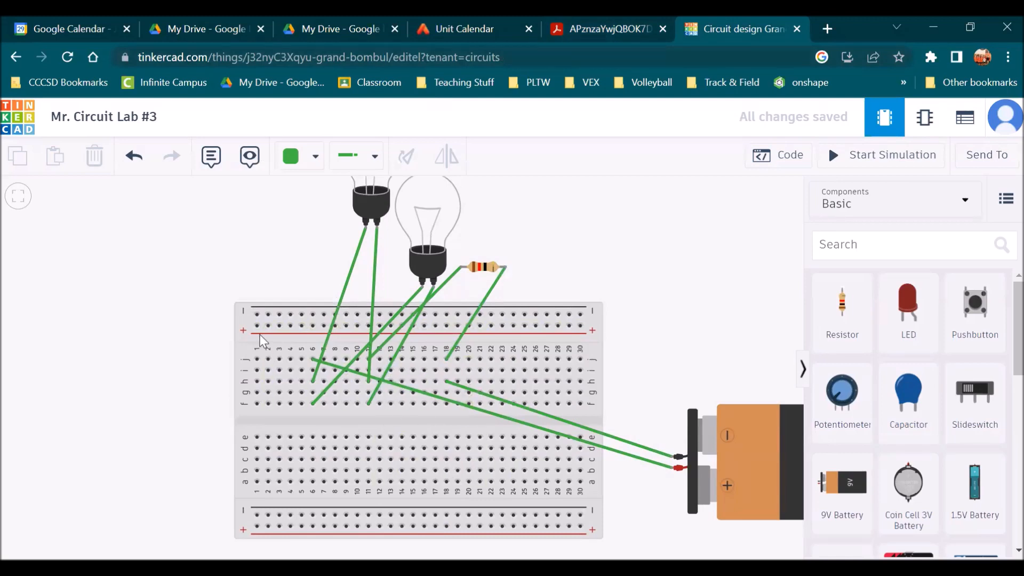
click(314, 391)
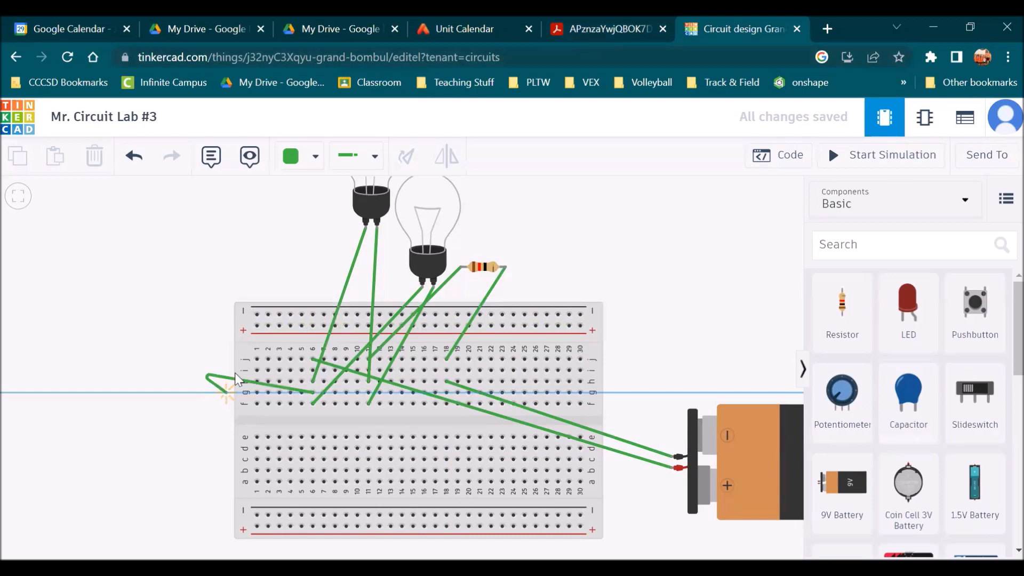
click(216, 305)
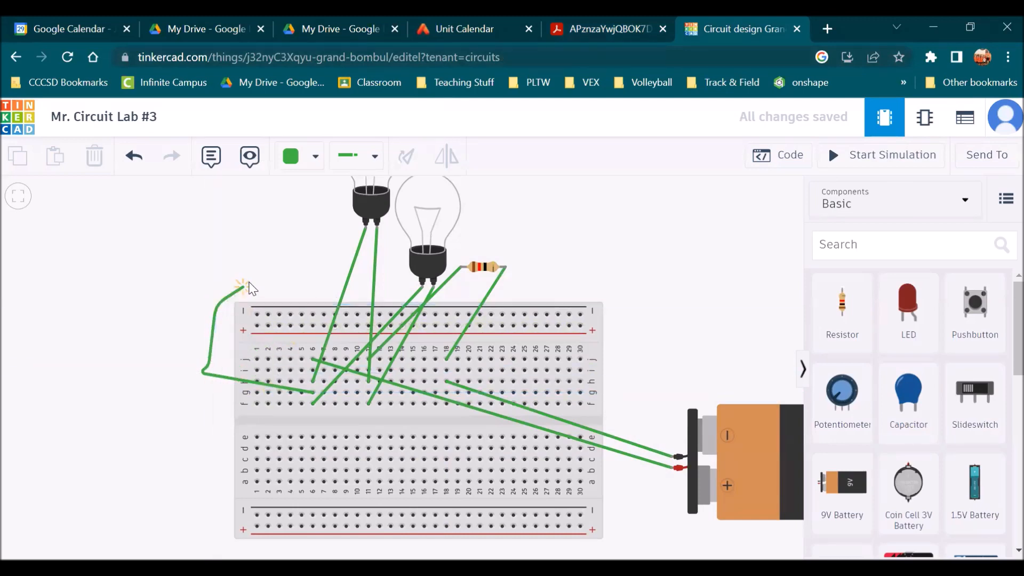
click(212, 358)
key(Escape)
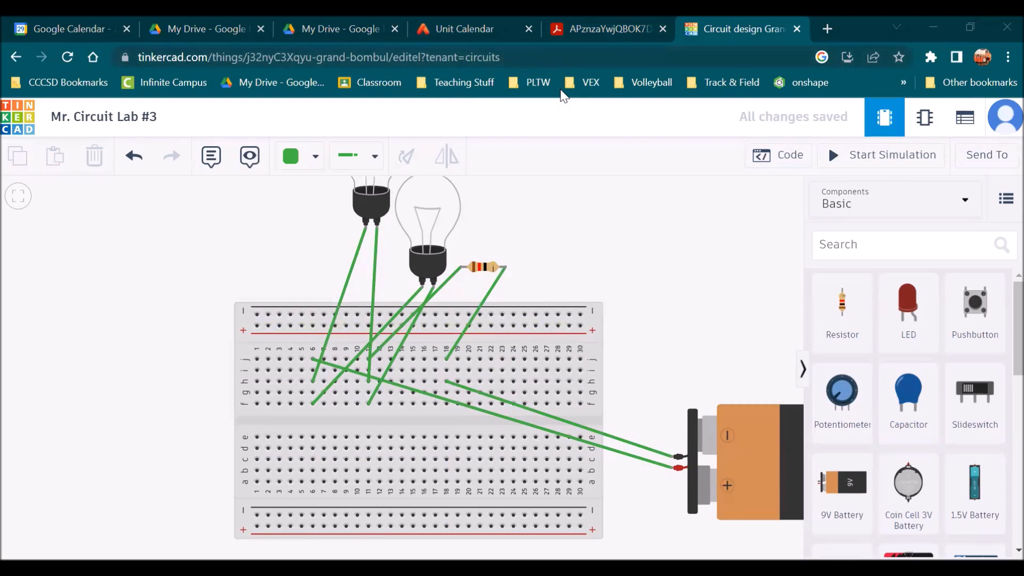
Move the left bulb down so it sits level beside the right bulb
click(751, 230)
click(881, 159)
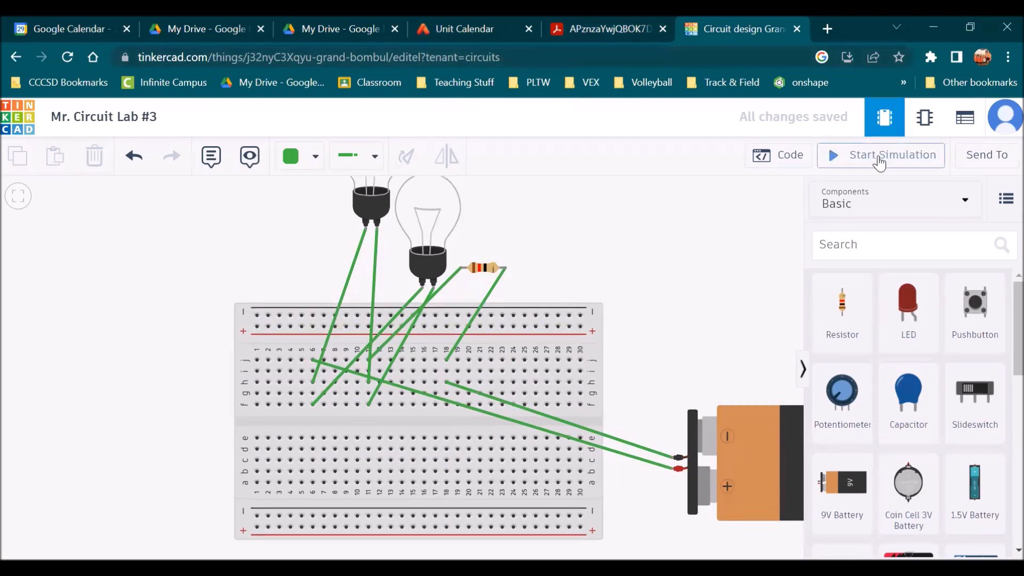
scroll(614, 232, down, 1)
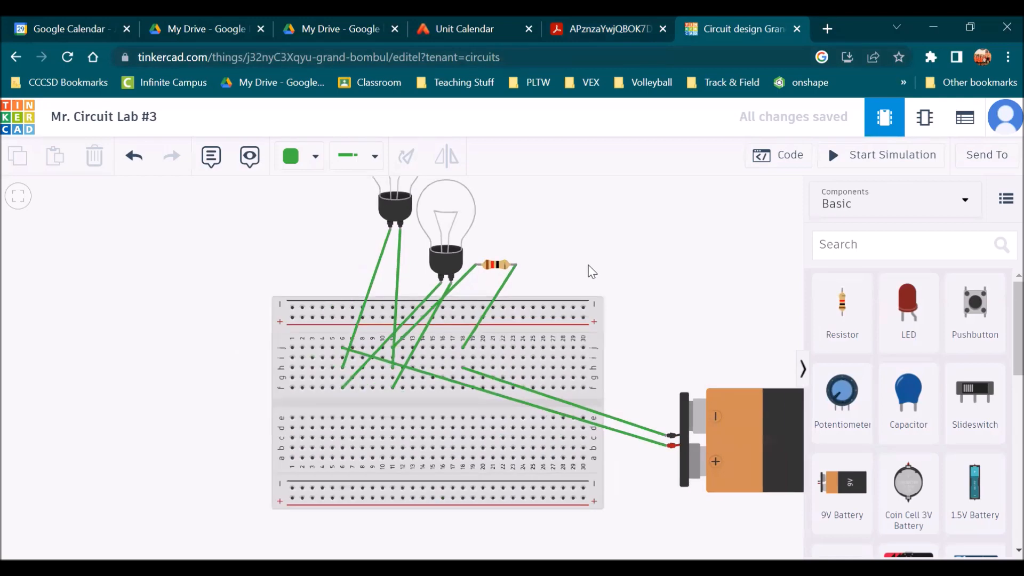
drag(590, 336, 582, 355)
drag(412, 187, 359, 261)
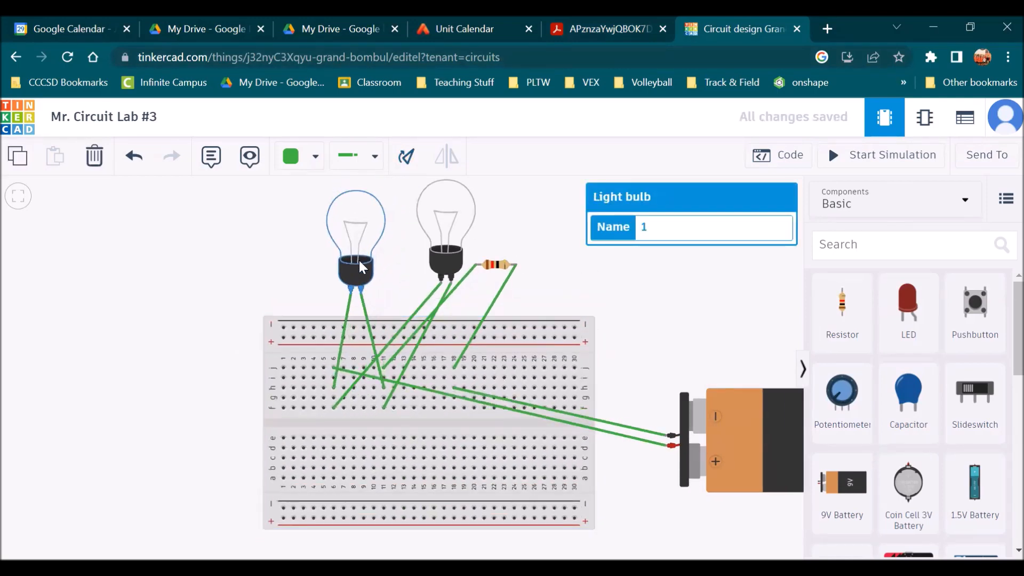
Run the circuit simulation to test the bulbs, then stop it
click(847, 160)
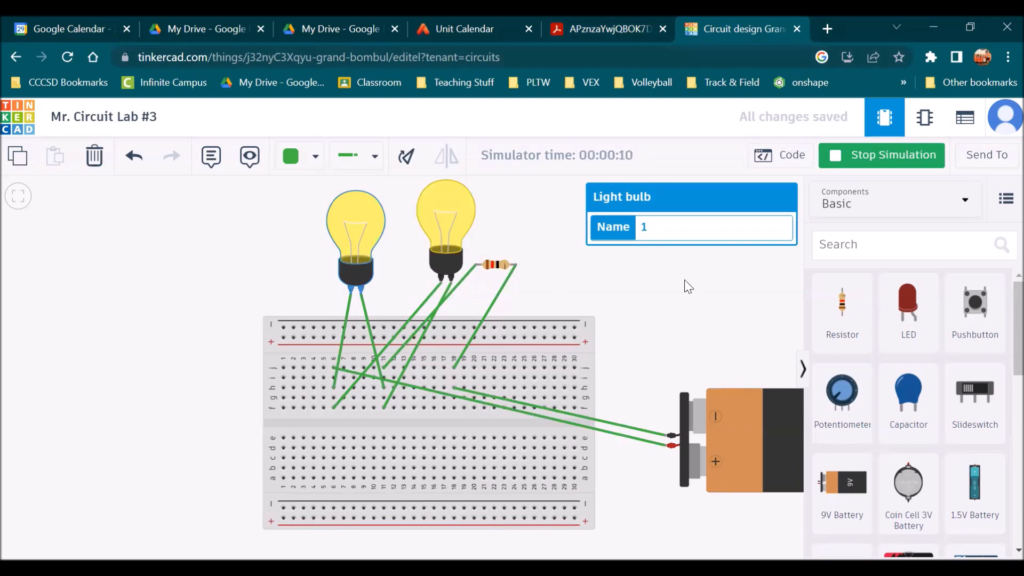
click(905, 160)
right_click(905, 164)
click(679, 322)
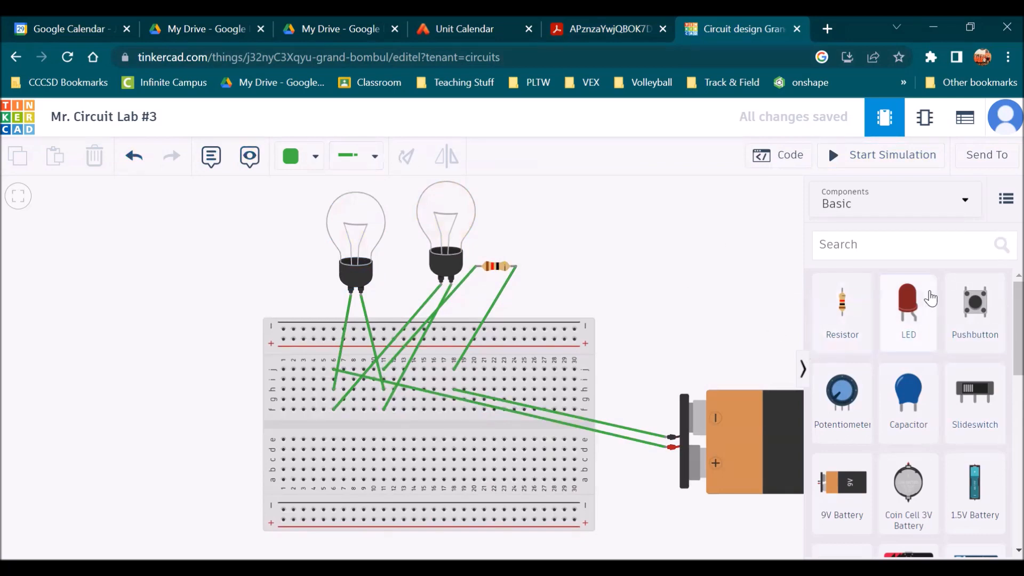
scroll(918, 406, down, 5)
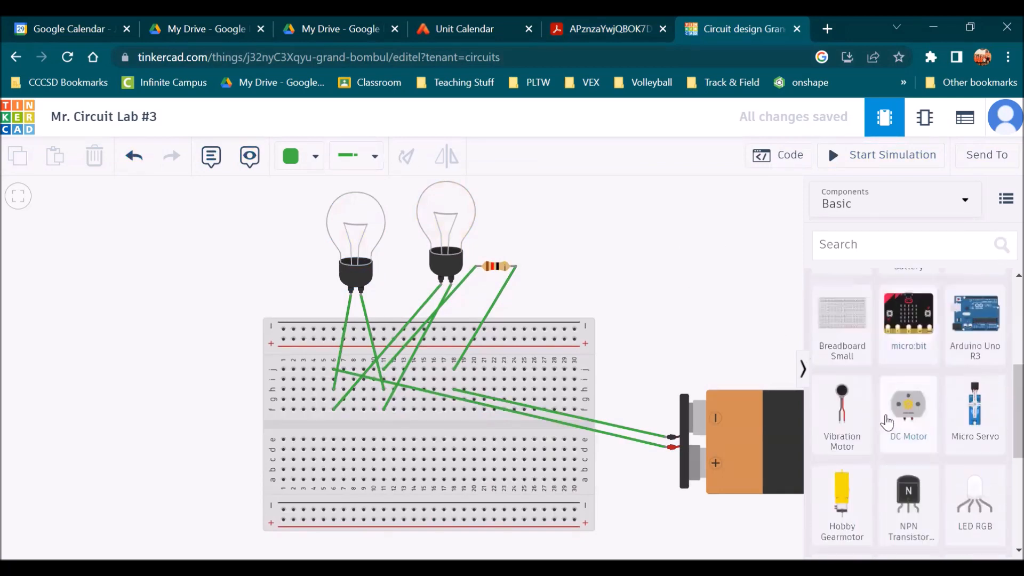
scroll(913, 422, up, 5)
click(854, 246)
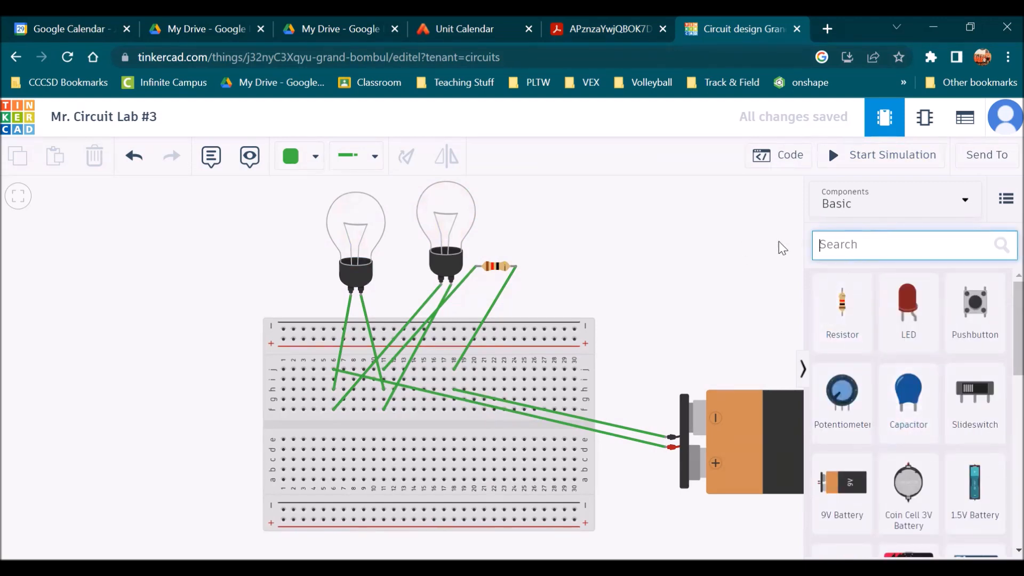
click(724, 335)
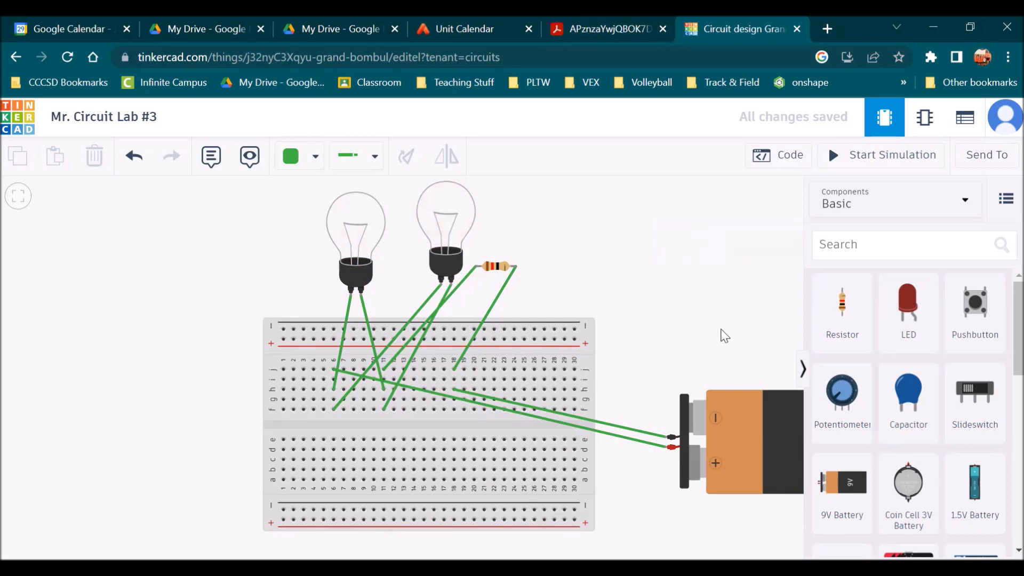
Color the wire from the battery's positive terminal to column 6 red
click(493, 305)
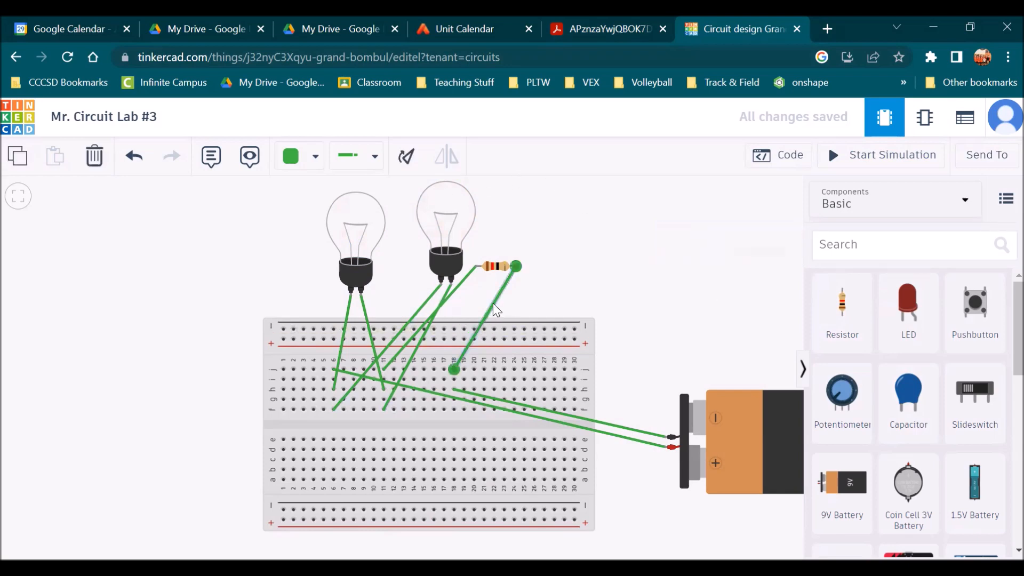
click(531, 408)
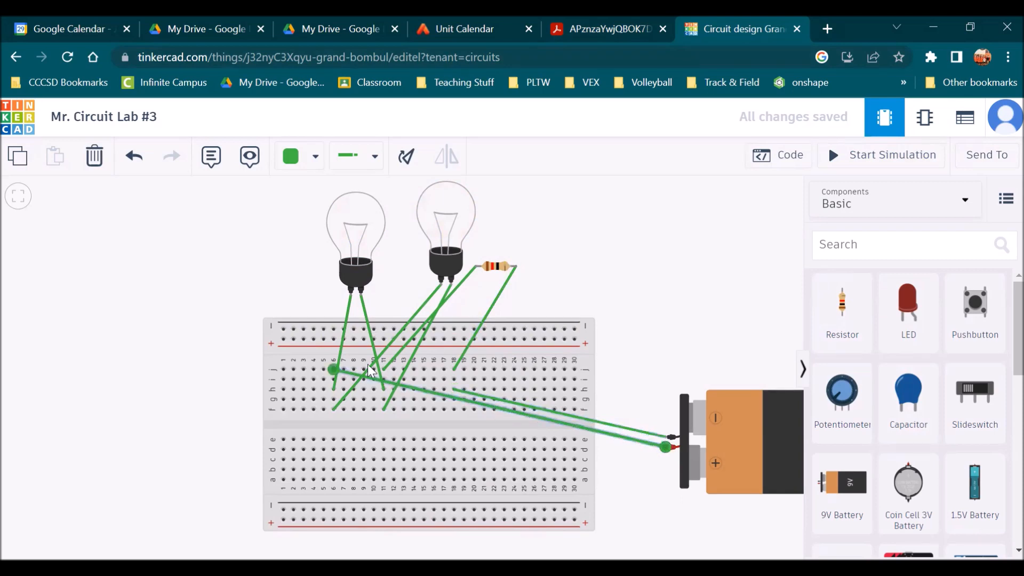
click(282, 303)
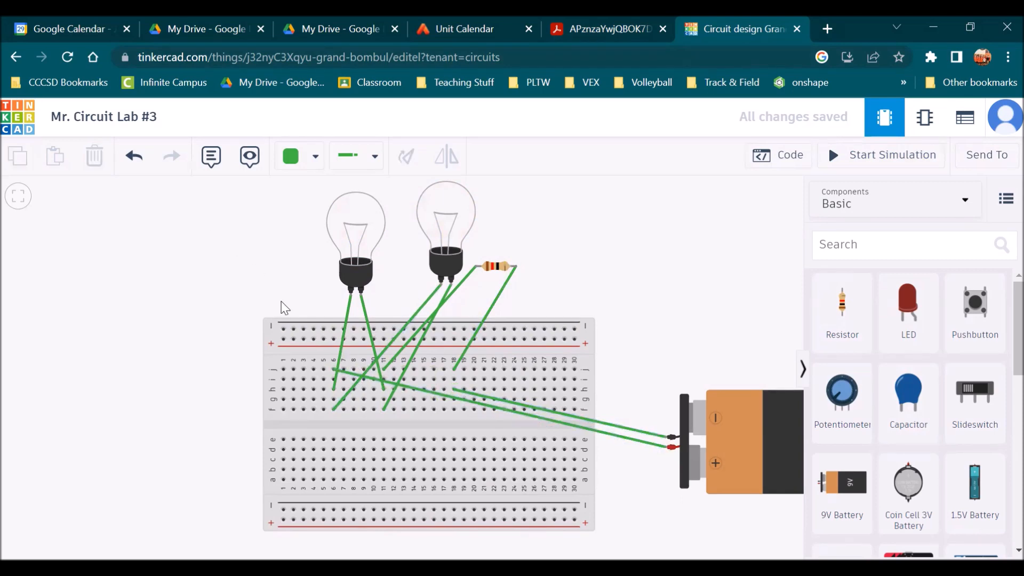
click(471, 403)
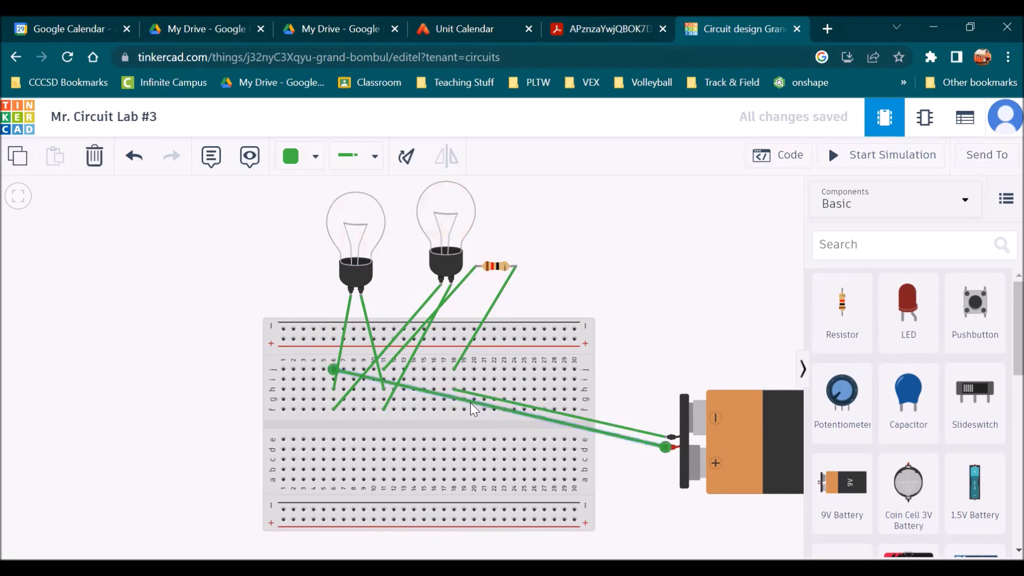
click(366, 167)
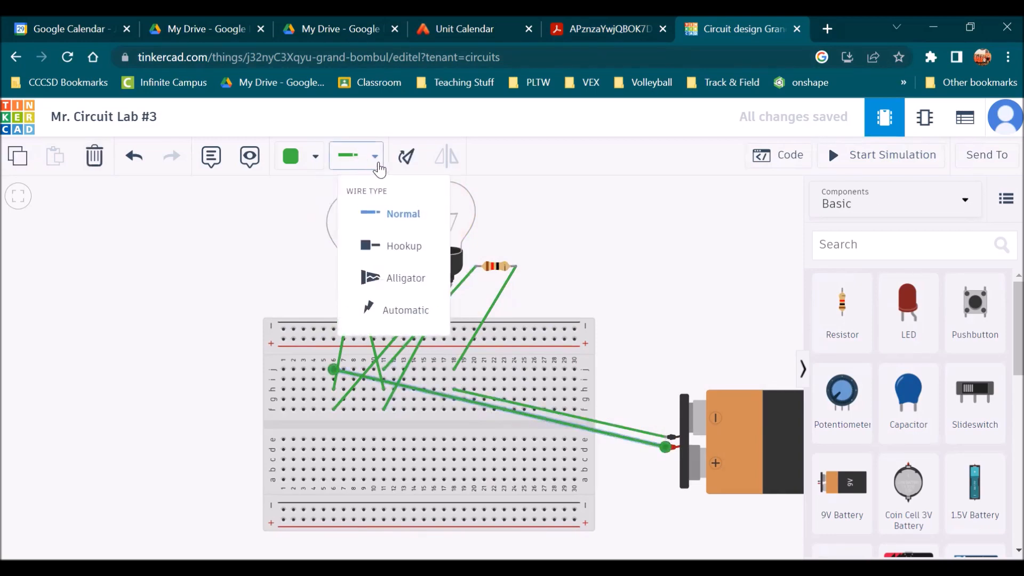
click(598, 229)
click(317, 161)
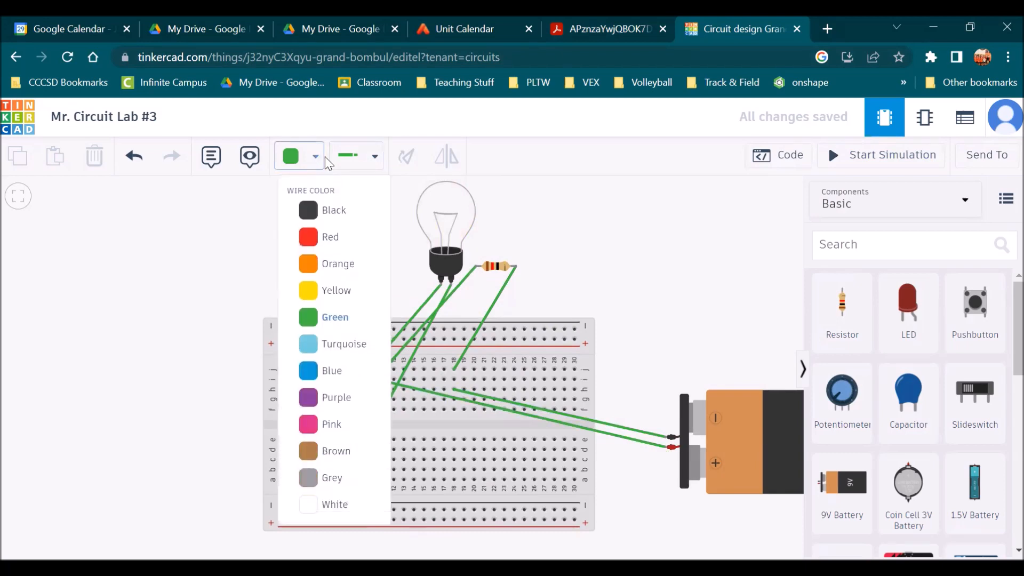
click(320, 236)
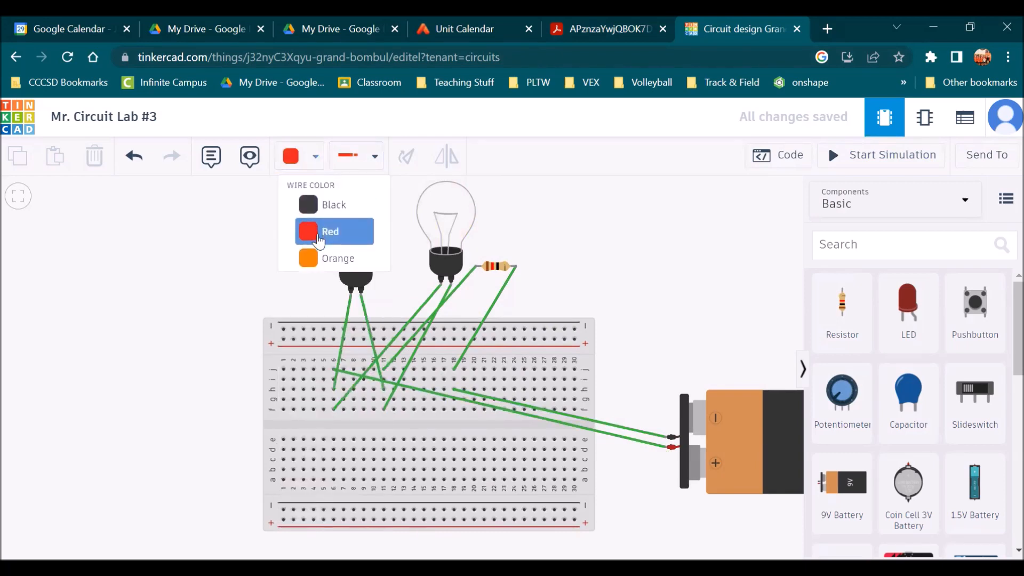
click(451, 398)
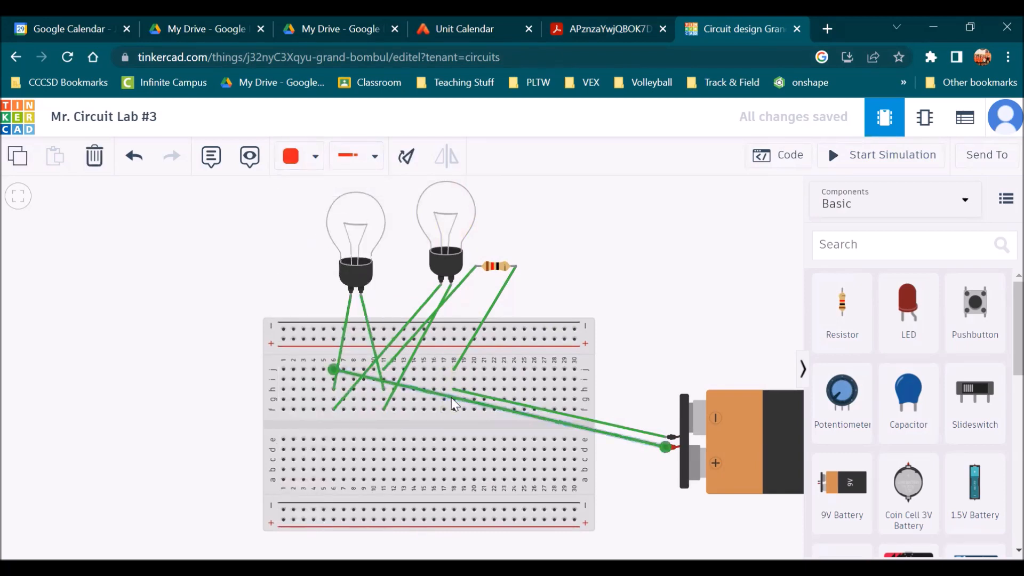
click(302, 157)
click(326, 236)
click(654, 356)
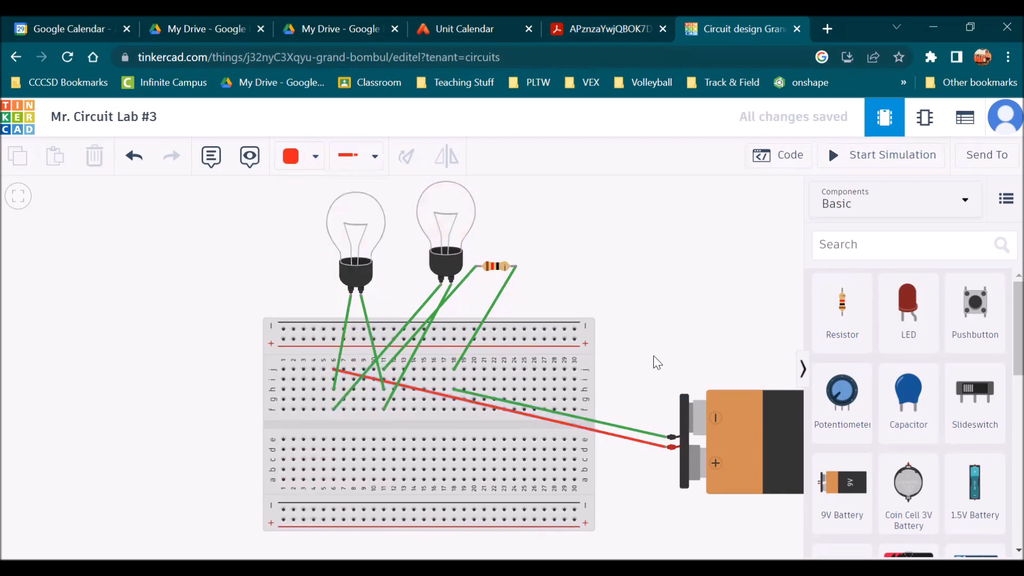
Color the wire from the battery's negative terminal to column 18 black
click(633, 428)
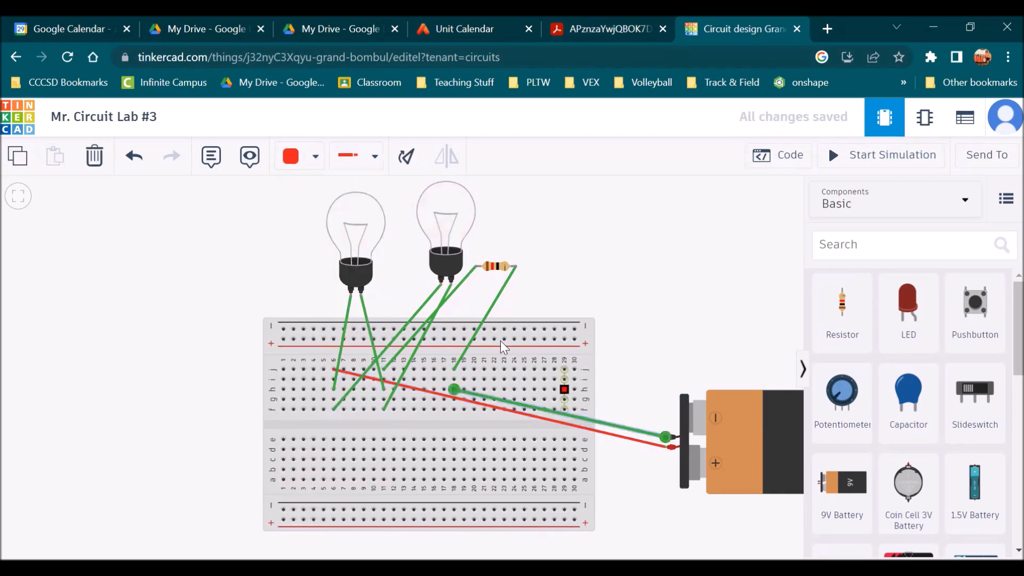
click(314, 160)
click(329, 212)
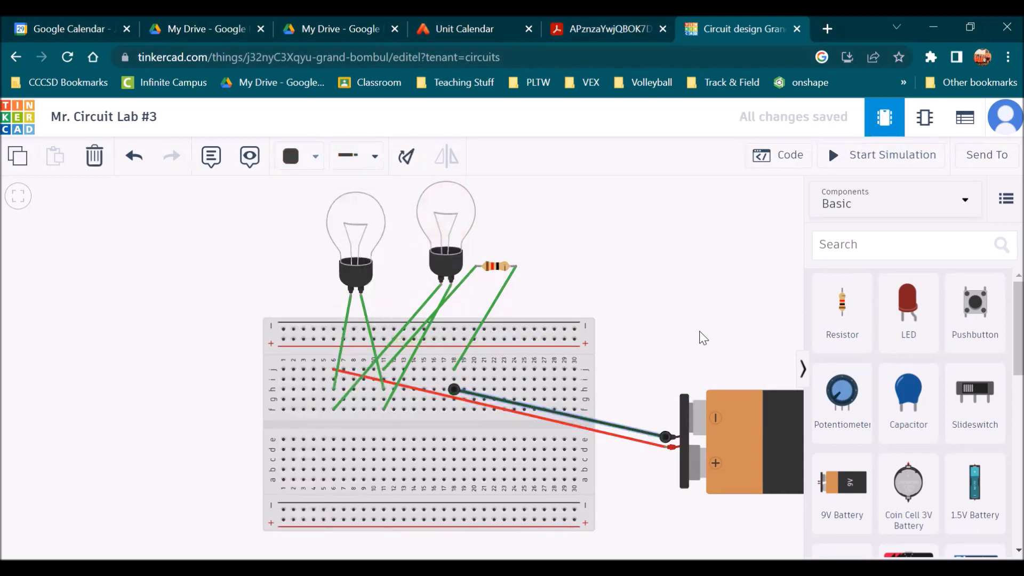
click(701, 333)
Color the left bulb's wire to column 6 blue
click(349, 312)
click(316, 157)
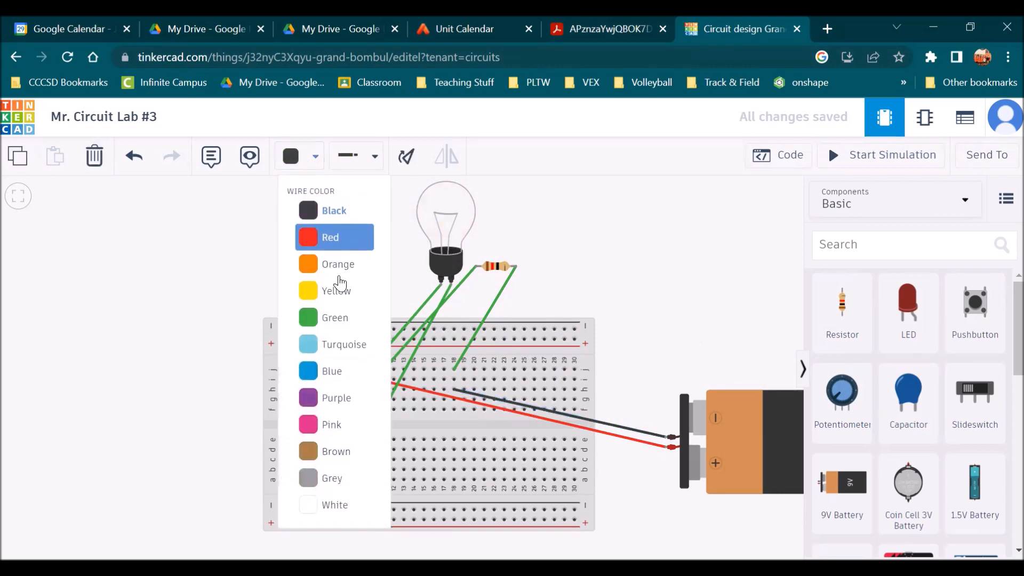
click(334, 371)
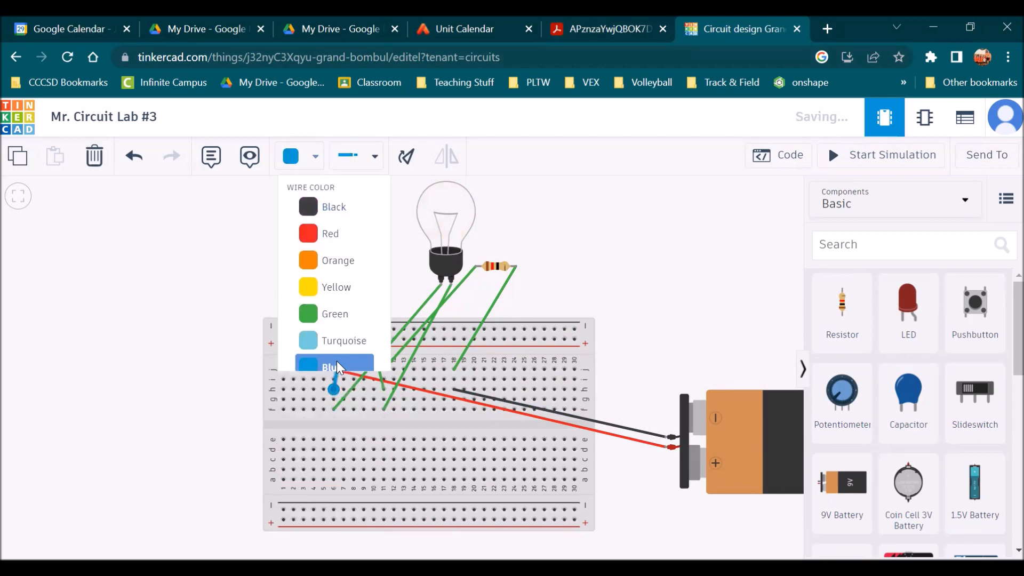
click(164, 259)
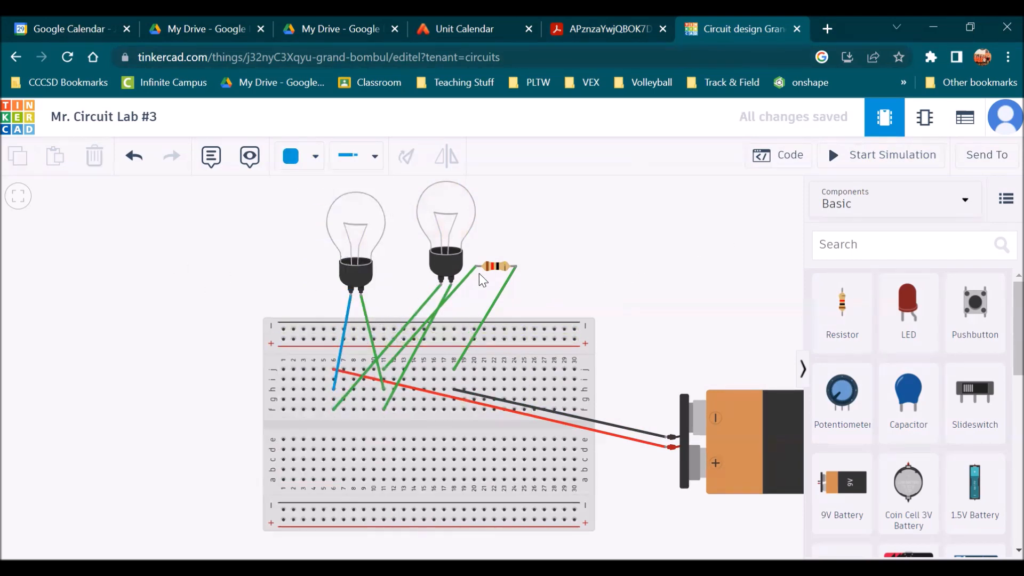
Delete the left bulb from the circuit
click(356, 280)
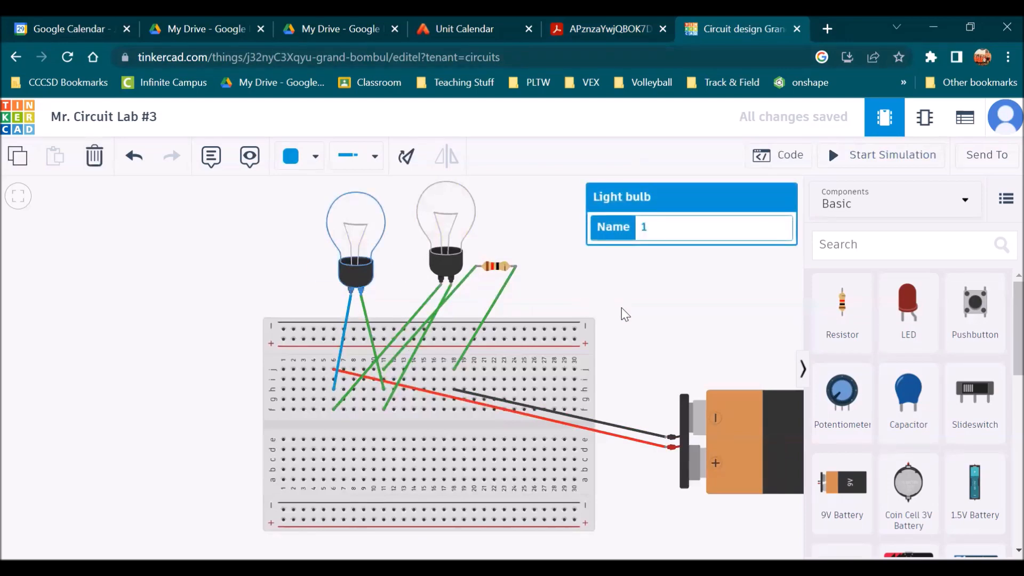
key(Delete)
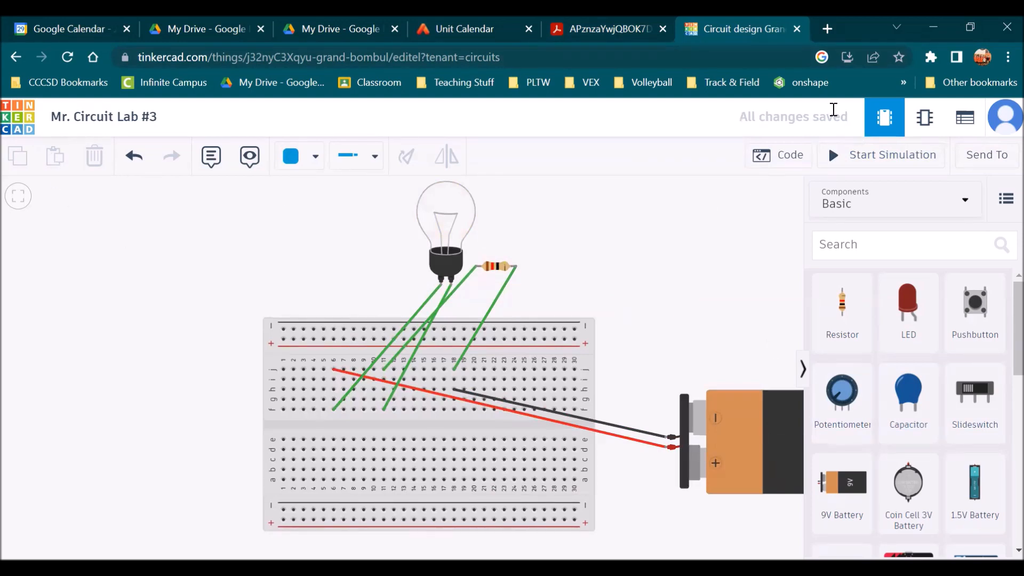
Run the simulation with only one bulb remaining, then stop it
drag(725, 125, 854, 122)
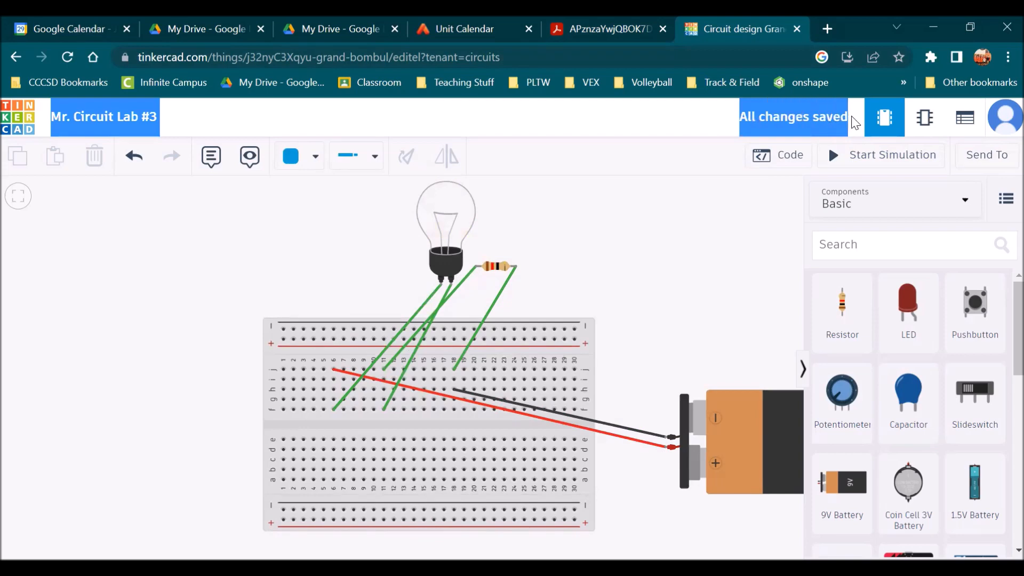
drag(591, 244, 596, 247)
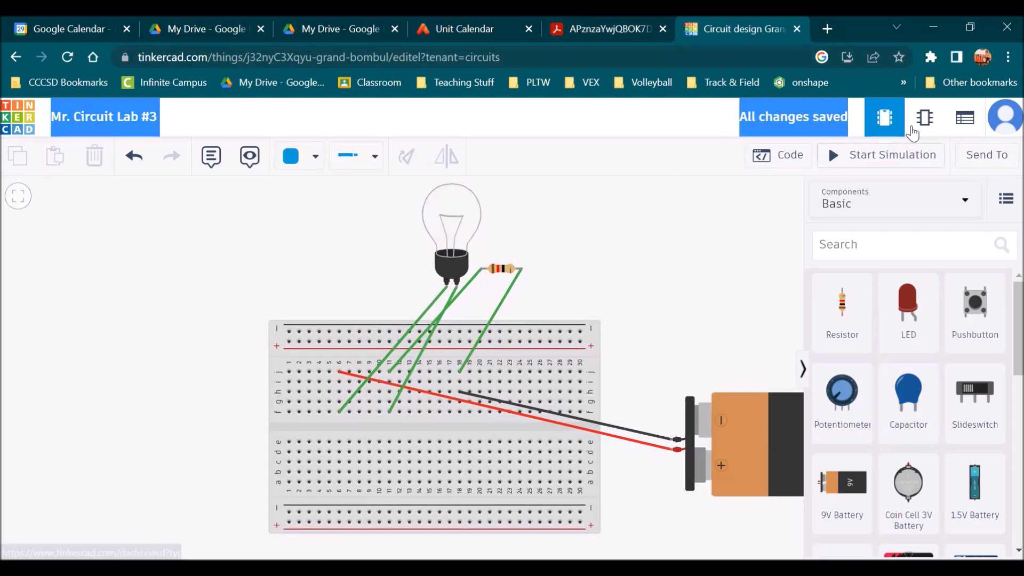
click(864, 154)
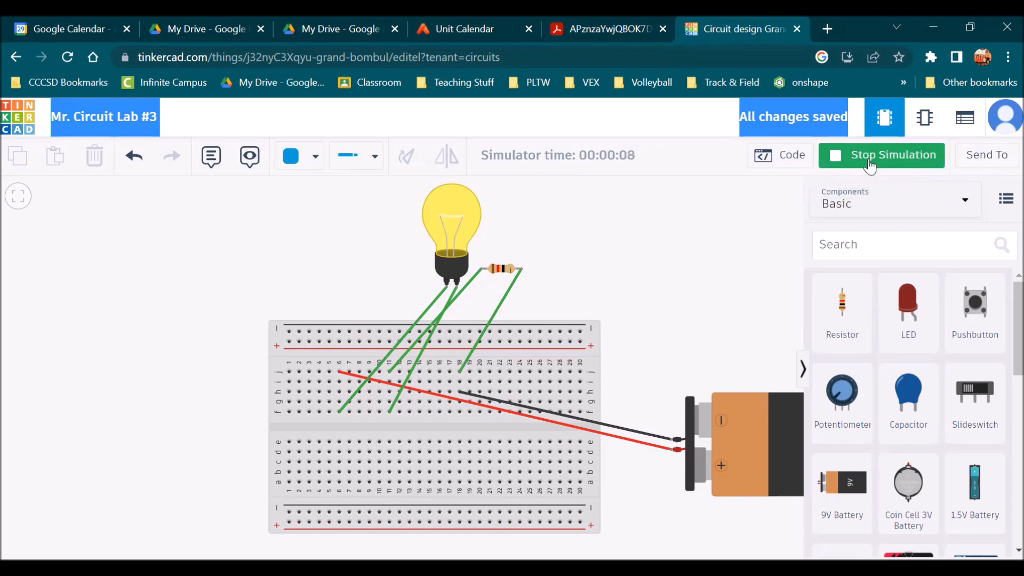
click(868, 160)
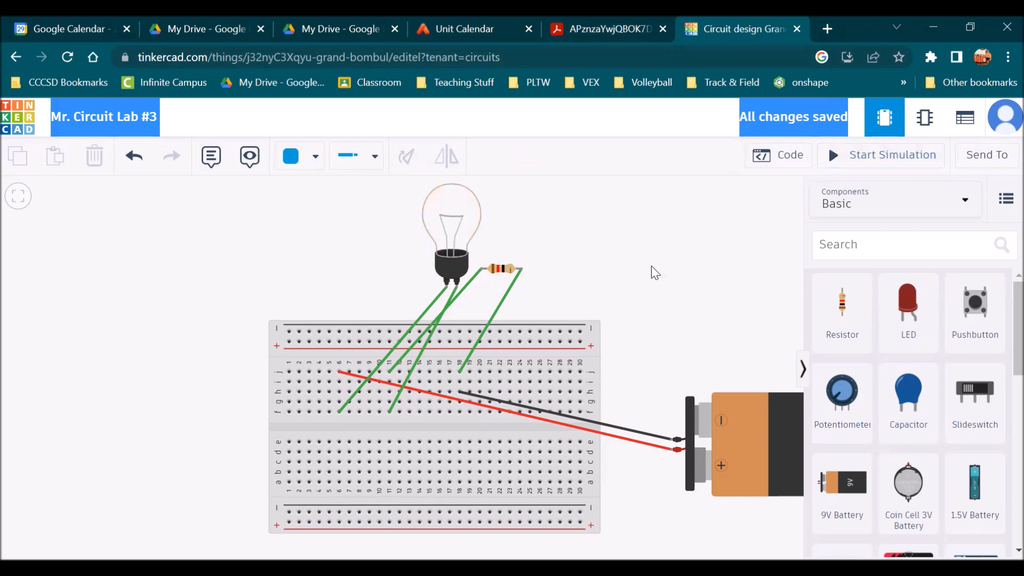